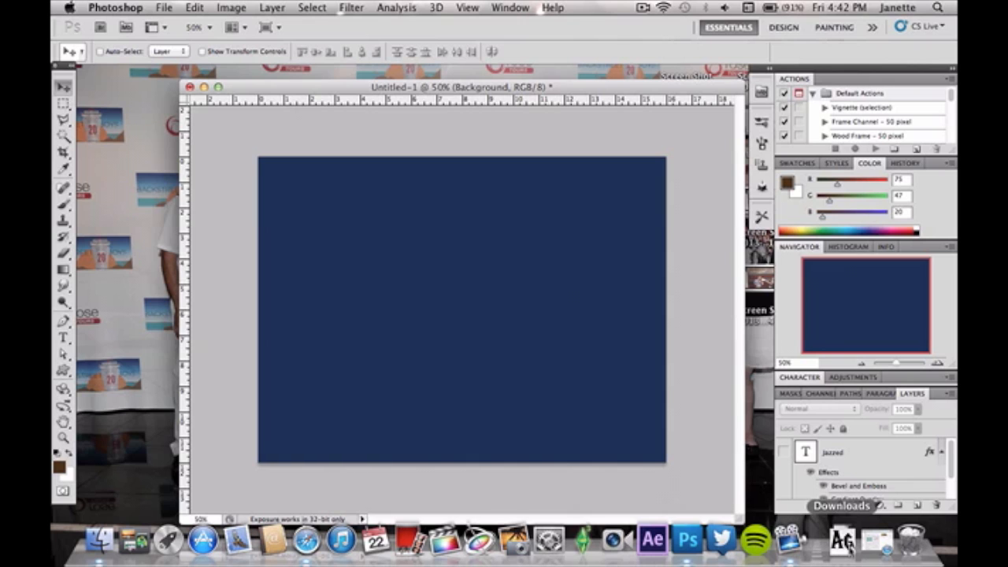
Look up the downloaded LifeCraft_Font.ttf file in the Downloads folder
left_click(849, 543)
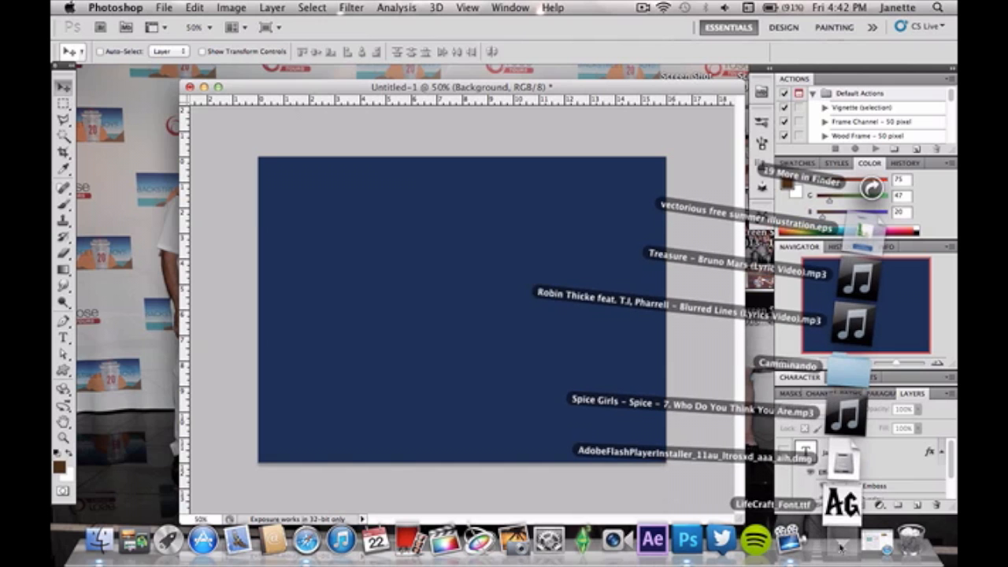
left_click(467, 286)
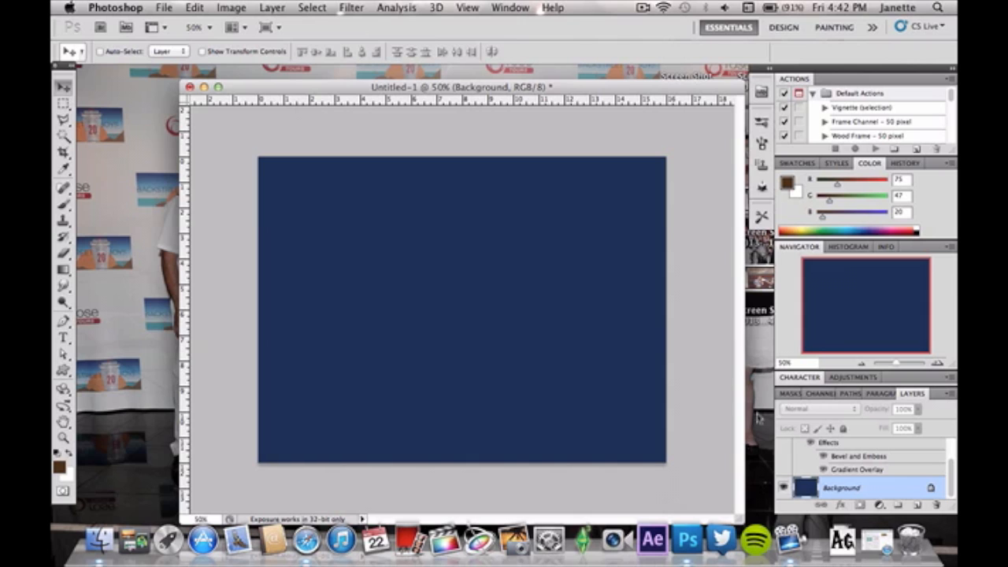
scroll(822, 475, "up", 2)
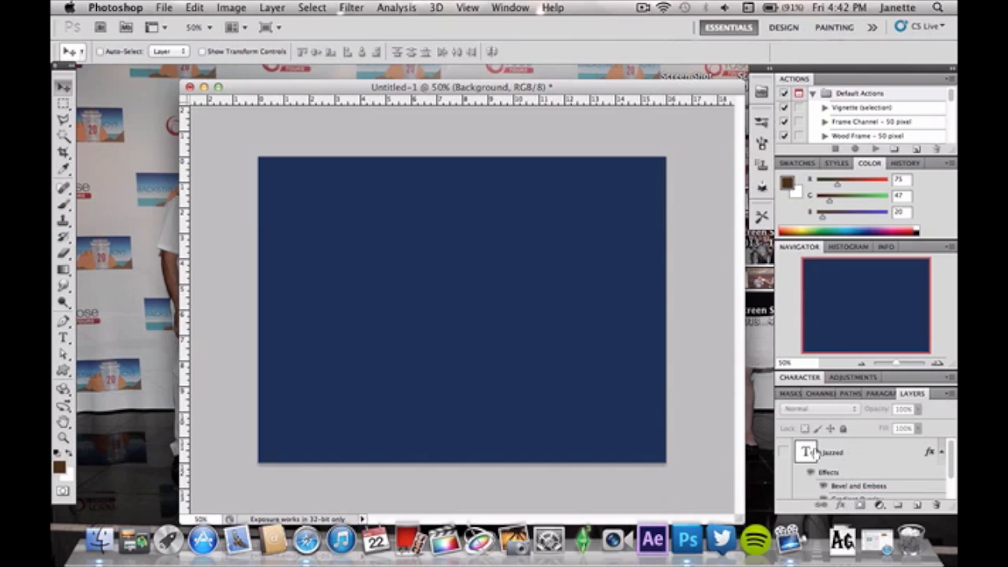
Add the text JAZZED in 300 pt LifeCraft and place it near the centre of the canvas
left_click(63, 337)
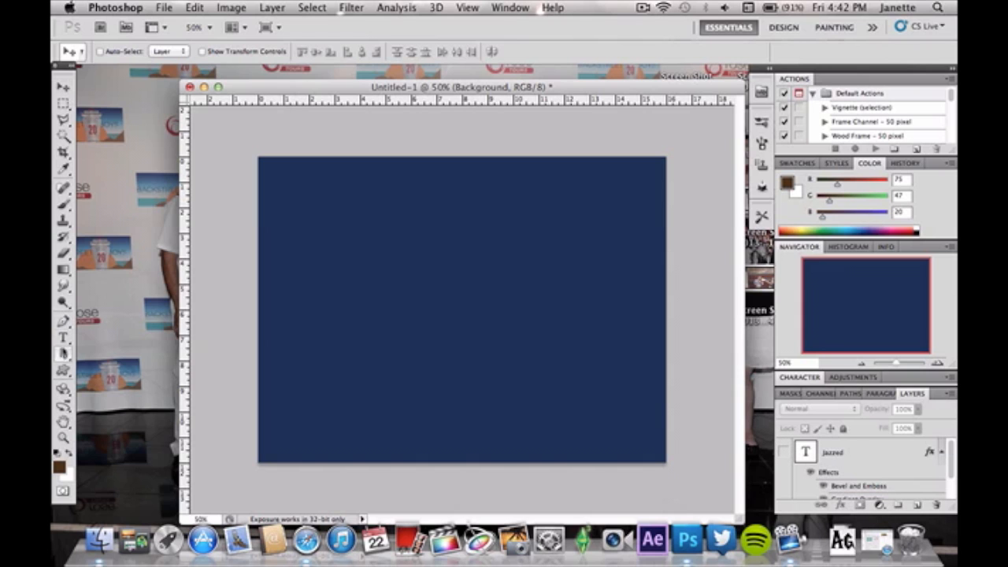
left_click(315, 331)
type("JAZZED")
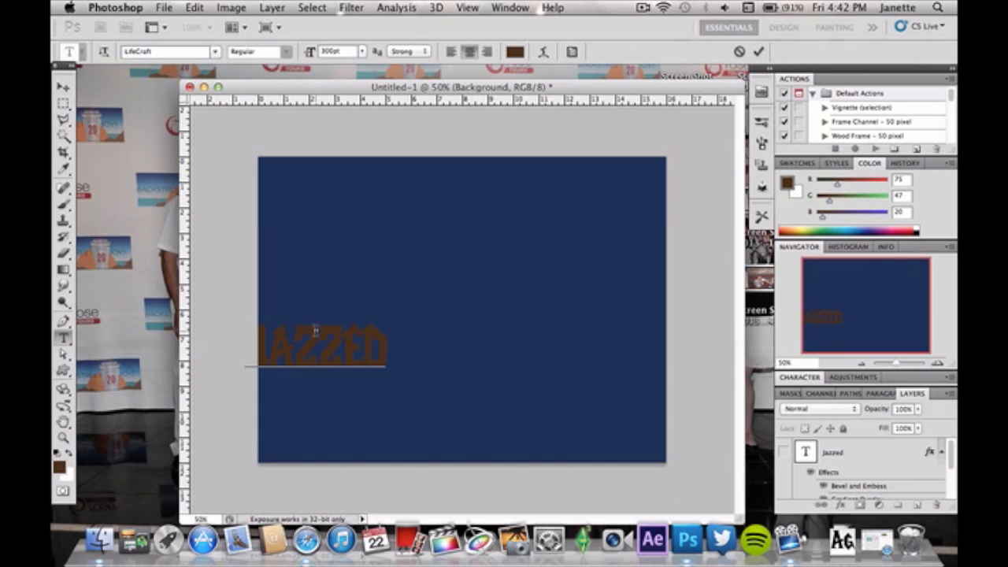
left_click_drag(298, 262, 426, 228)
Recolour the whole JAZZED text with a dark brown and commit the text layer
left_click_drag(520, 298, 378, 309)
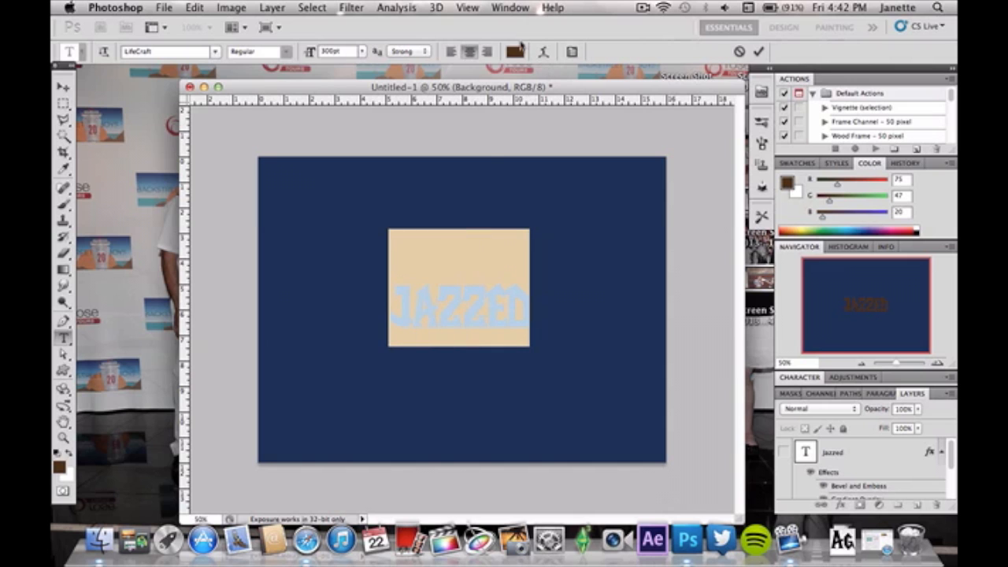
left_click(516, 52)
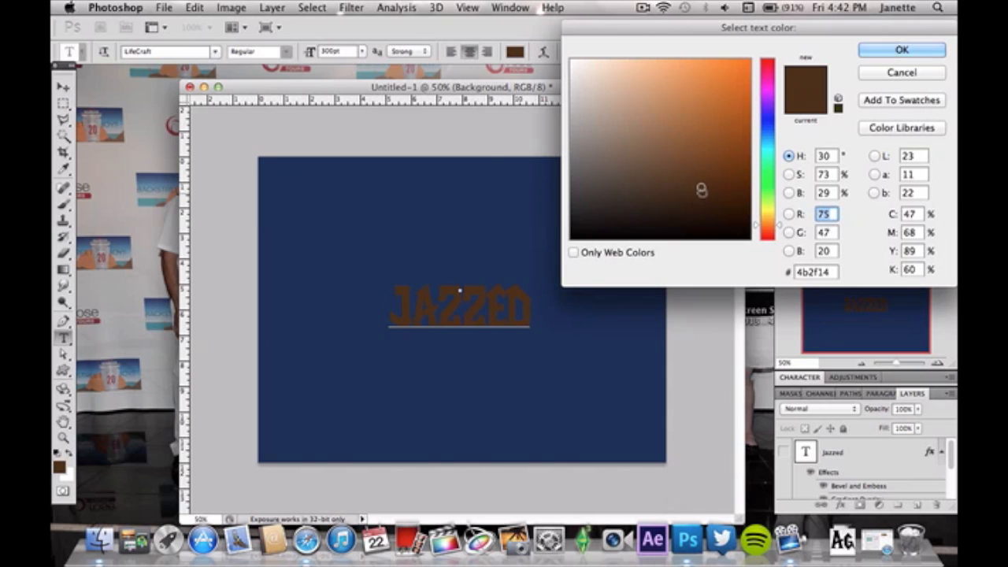
left_click(686, 189)
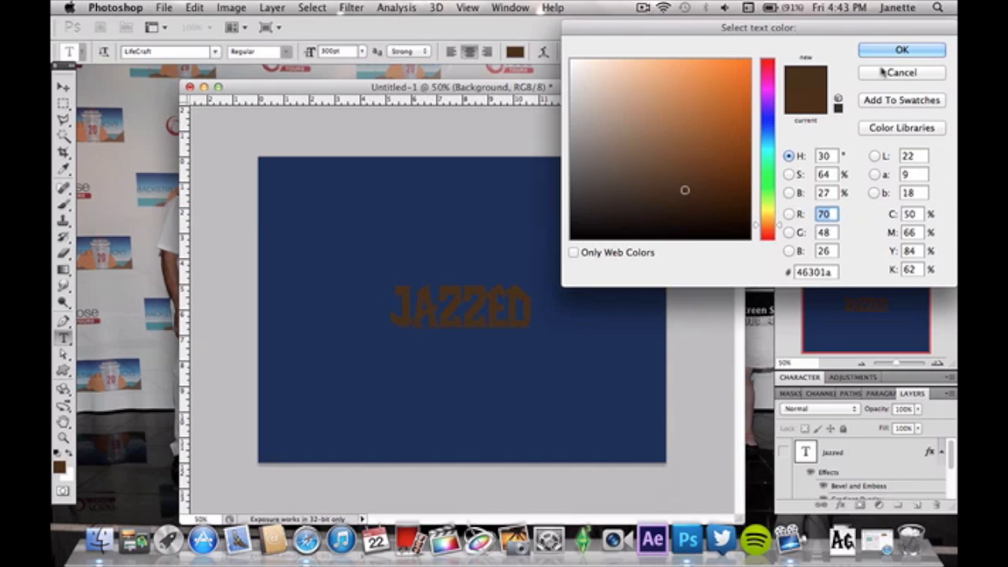
left_click(712, 173)
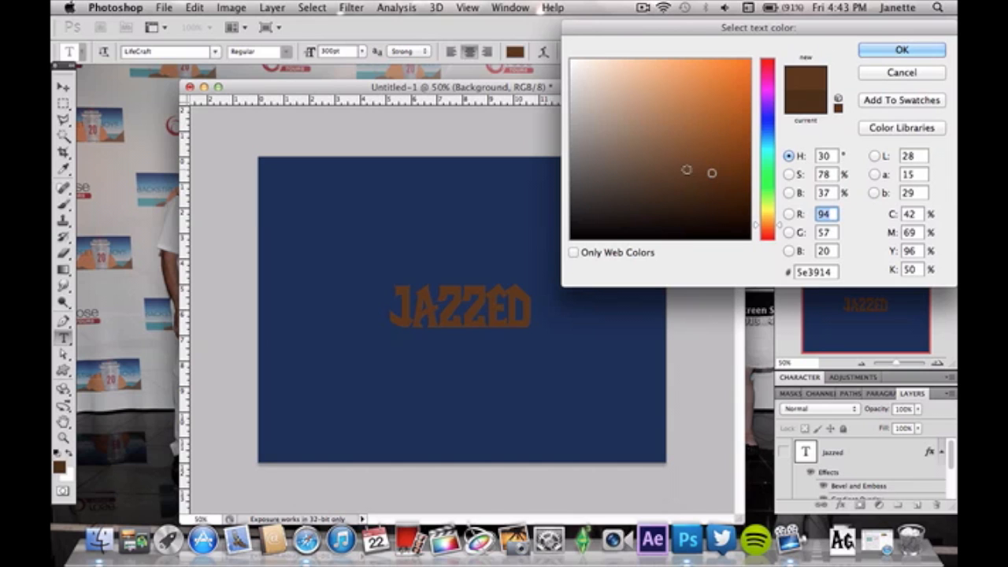
left_click(675, 196)
left_click(675, 175)
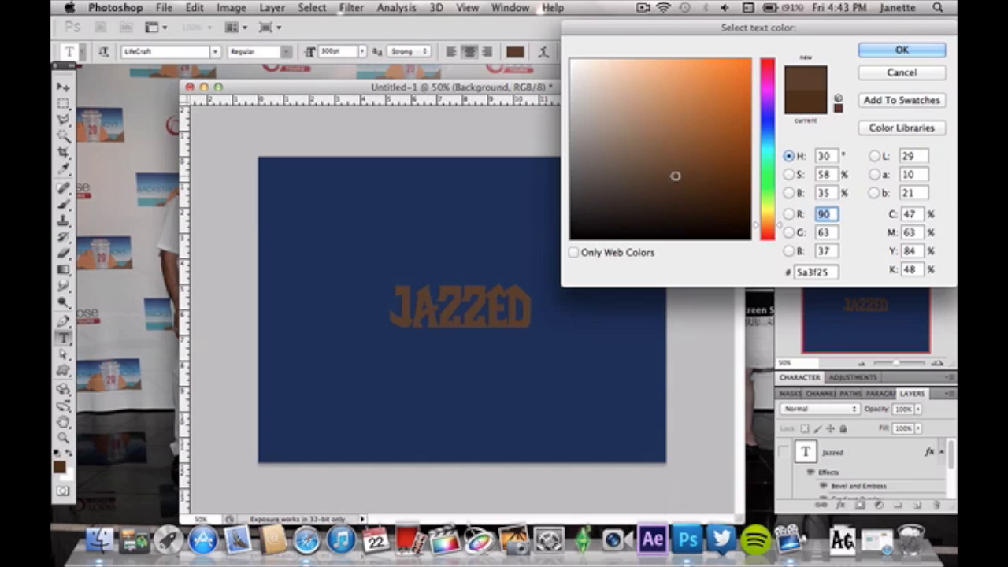
left_click(675, 196)
left_click(675, 180)
left_click(675, 192)
left_click(902, 50)
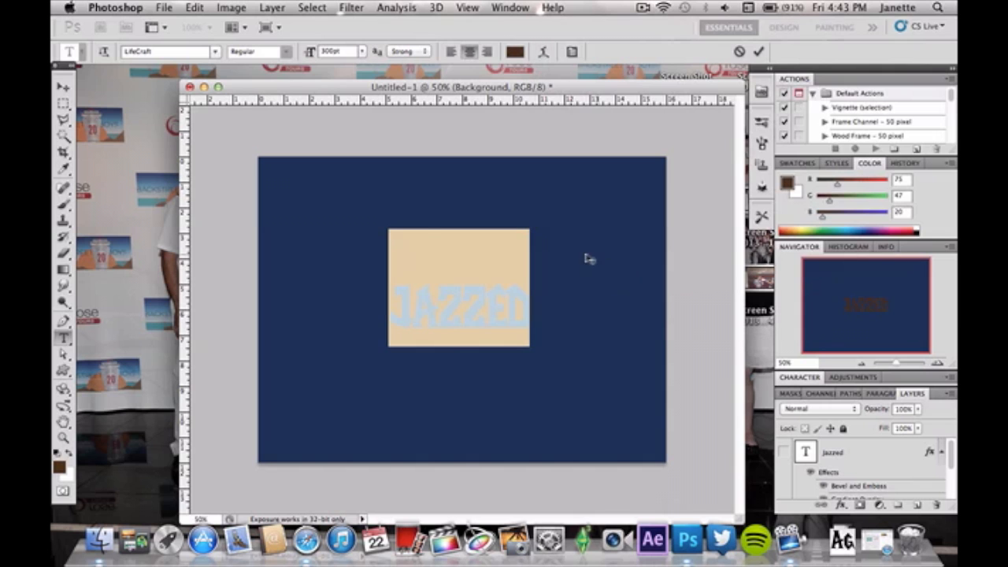
left_click(63, 89)
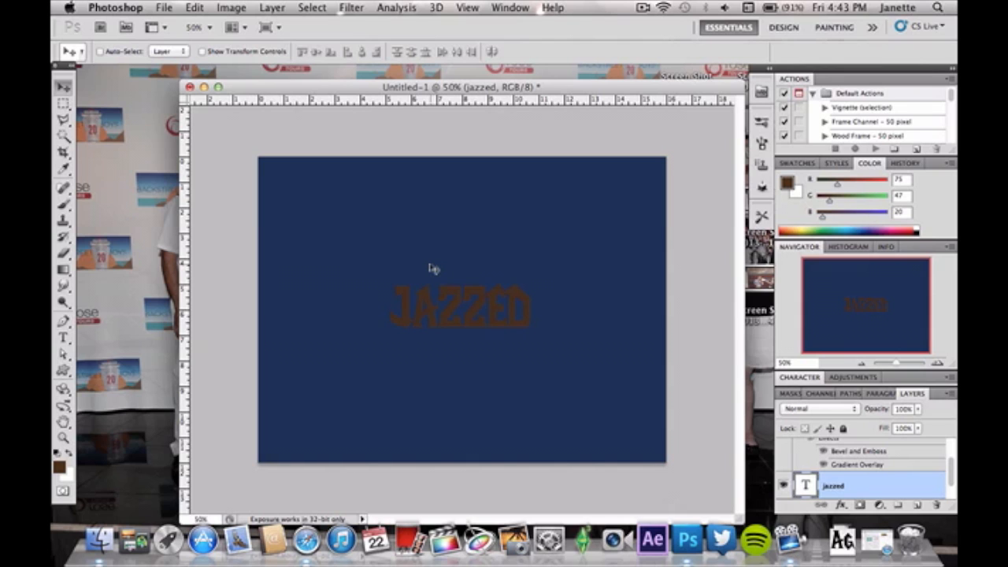
Delete the plain brown jazzed text layer just above the Background
scroll(817, 464, "down", 2)
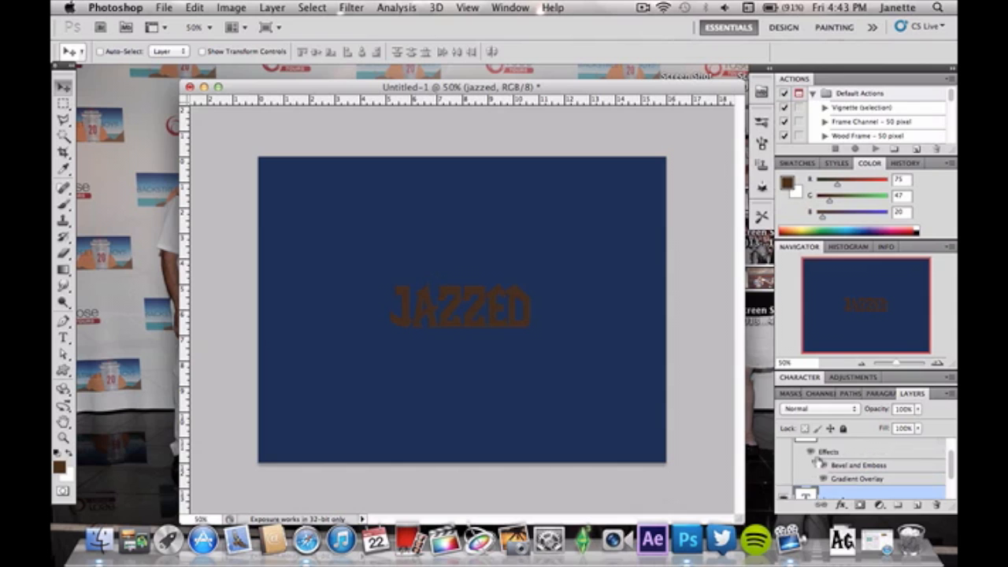
right_click(849, 457)
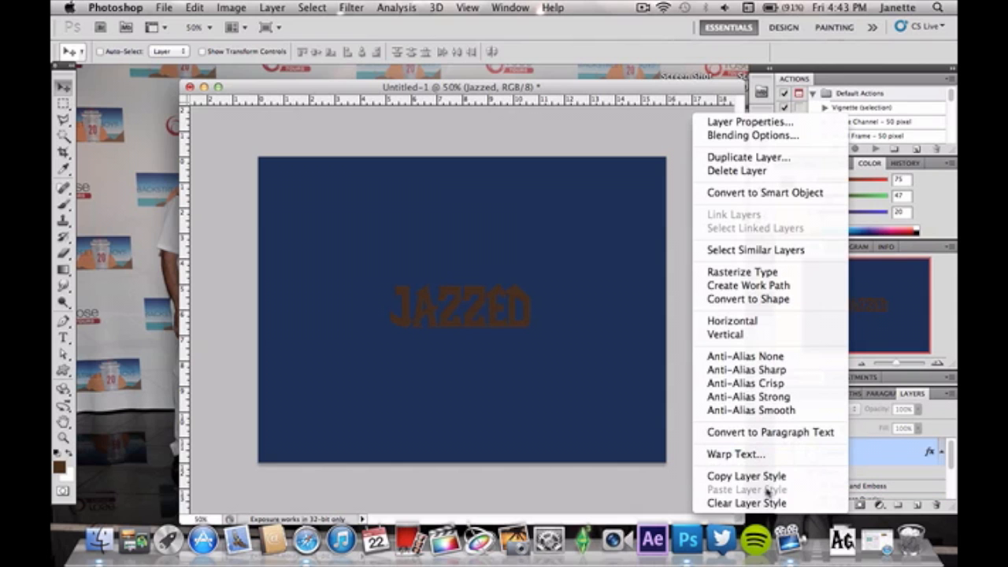
left_click(820, 476)
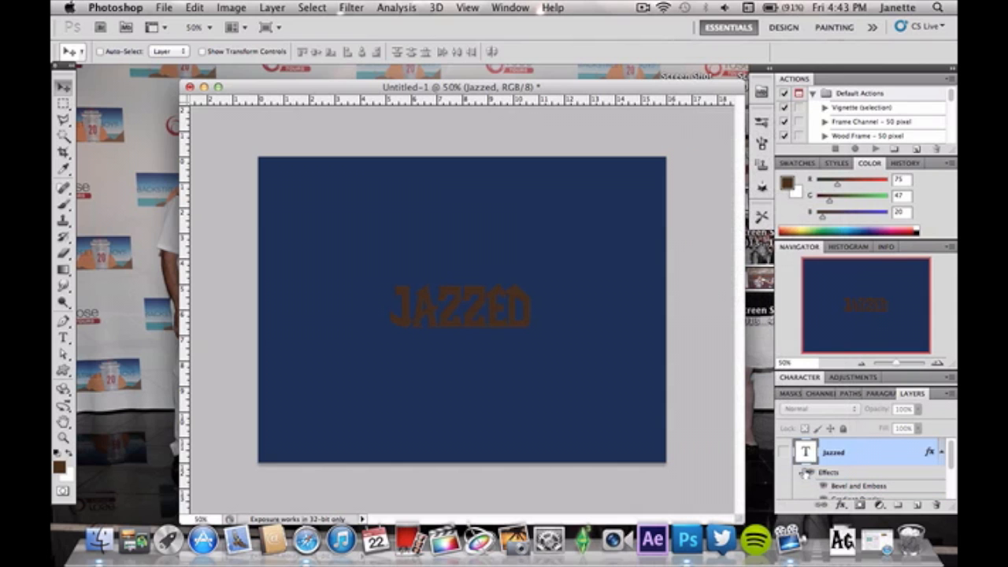
scroll(805, 473, "down", 3)
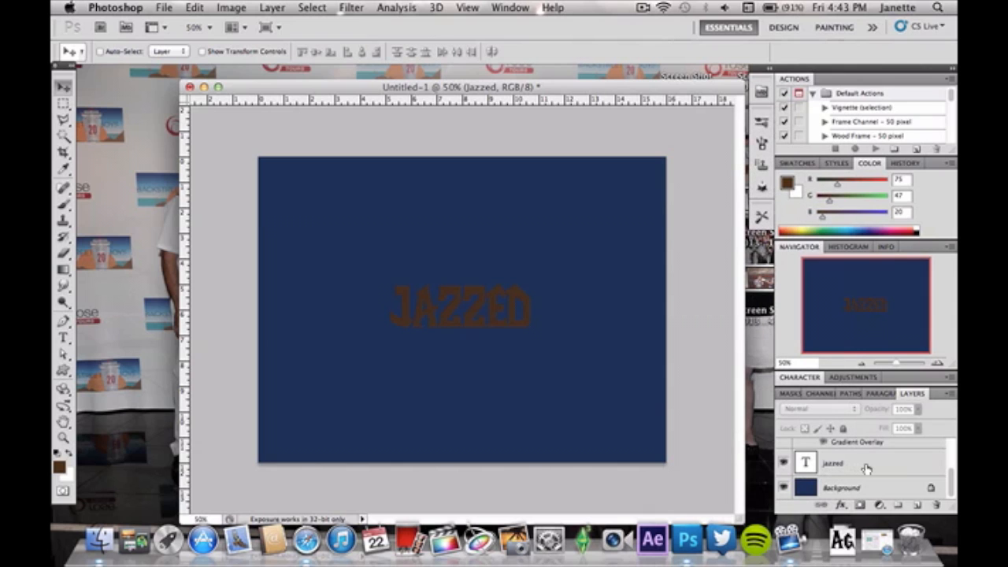
key("BackSpace")
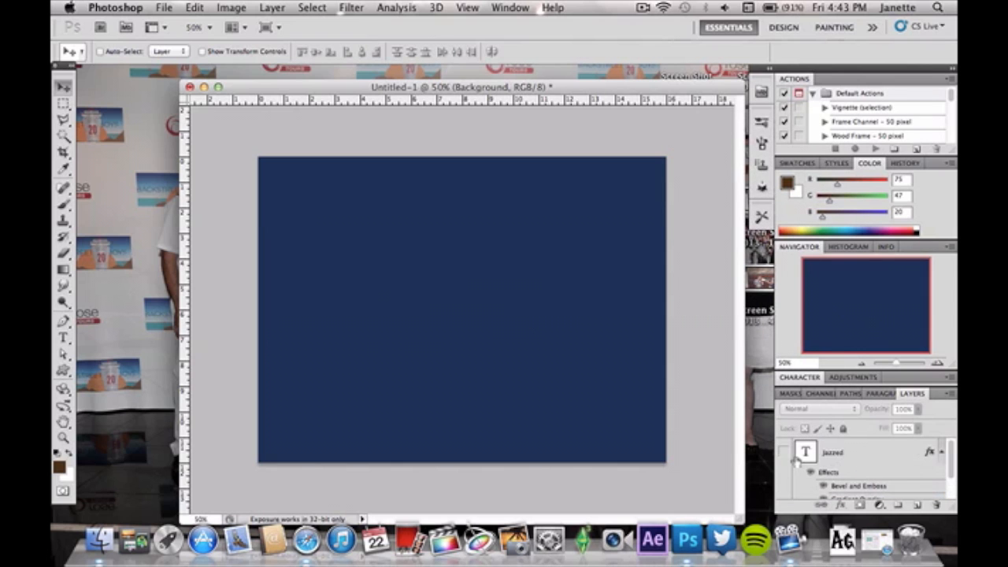
Show the hidden, already styled Jazzed text layer and open its layer style settings
left_click(787, 455)
double_click(871, 455)
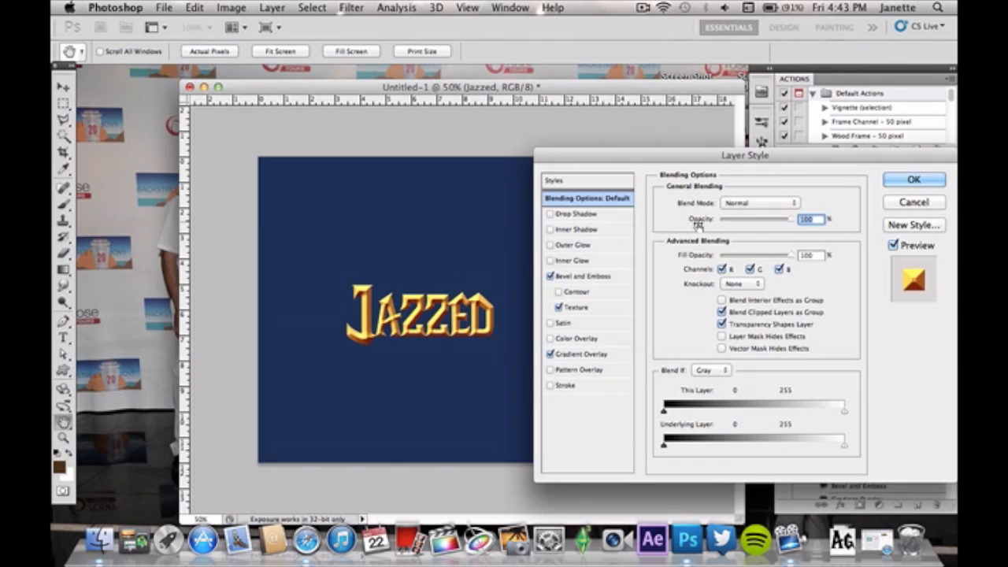
left_click_drag(690, 155, 535, 129)
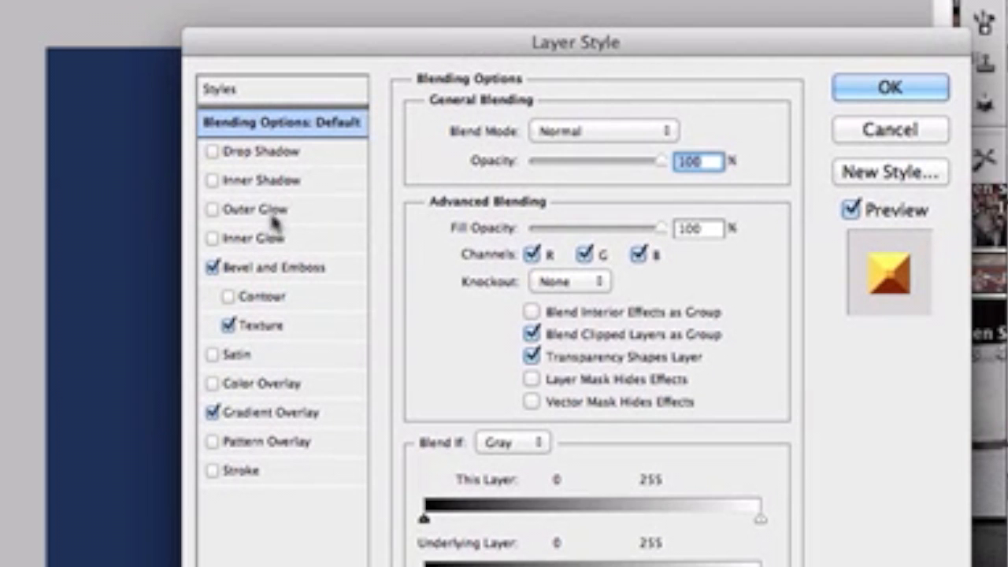
Check the colours of both end stops in the Jazzed layer's Gradient Overlay gradient
left_click(296, 415)
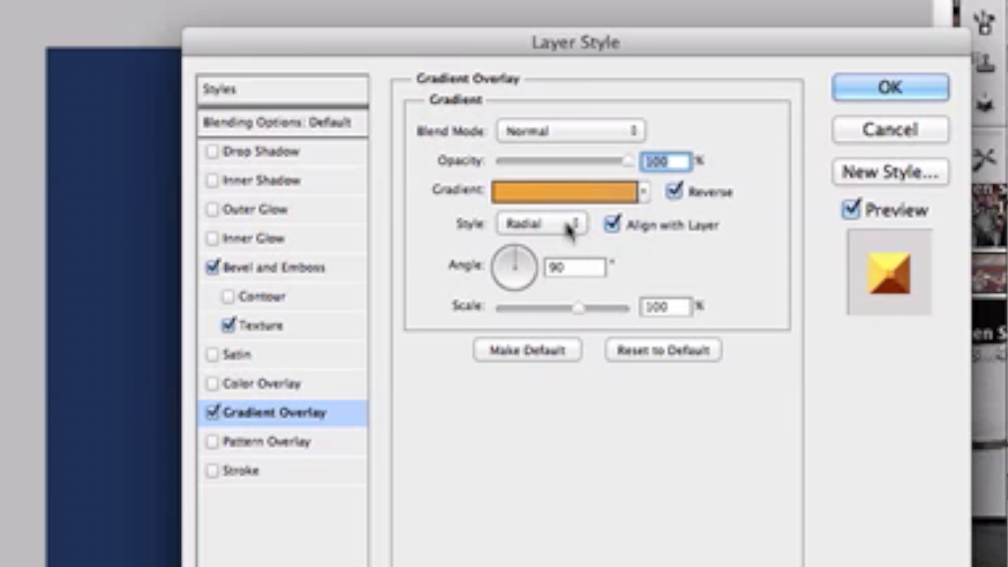
left_click(580, 193)
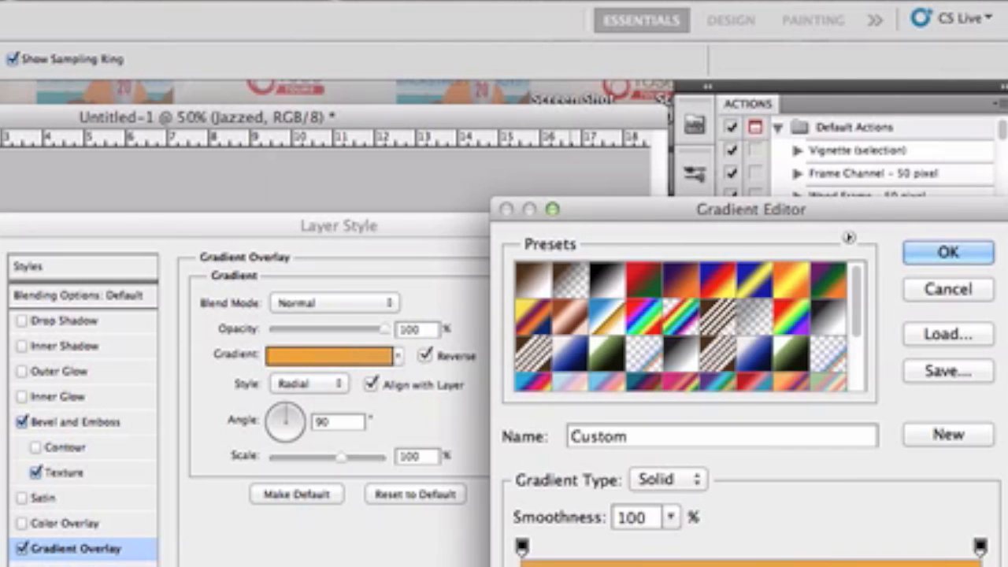
double_click(523, 566)
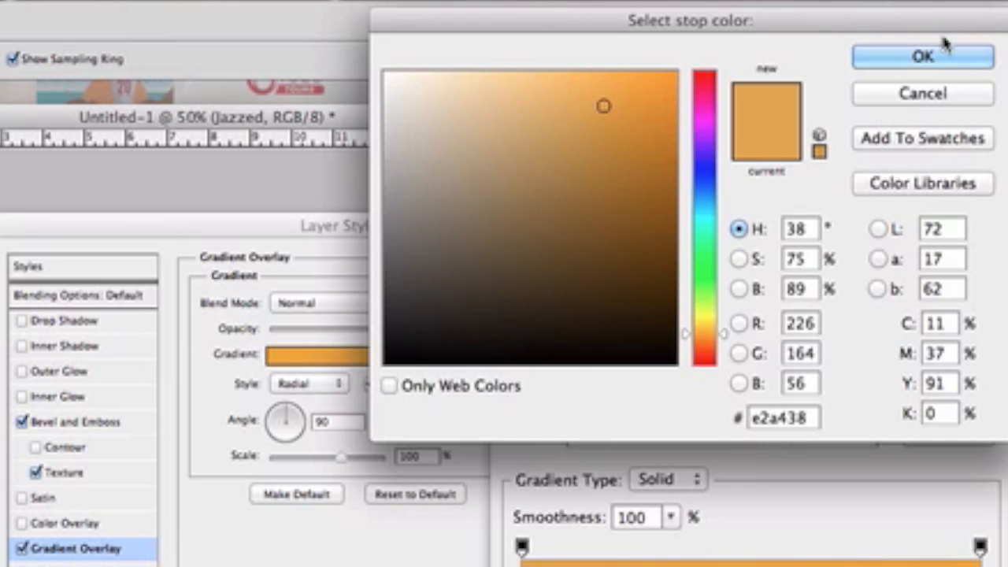
left_click(945, 63)
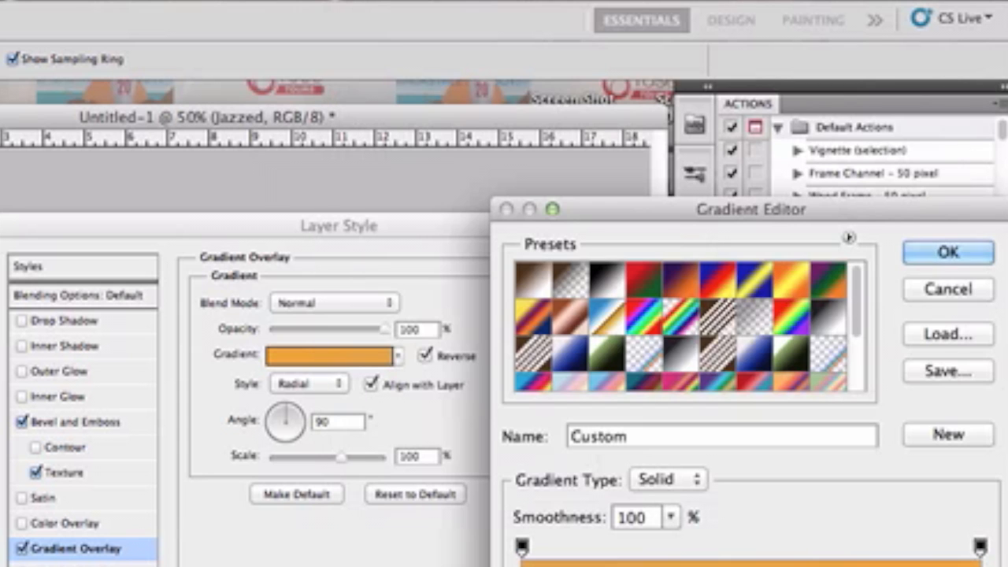
double_click(981, 565)
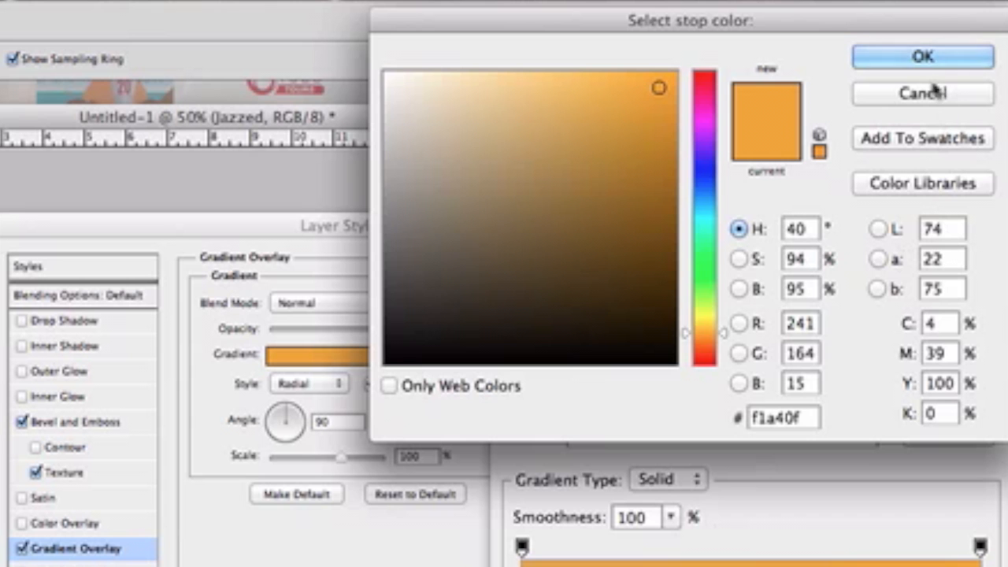
left_click(949, 56)
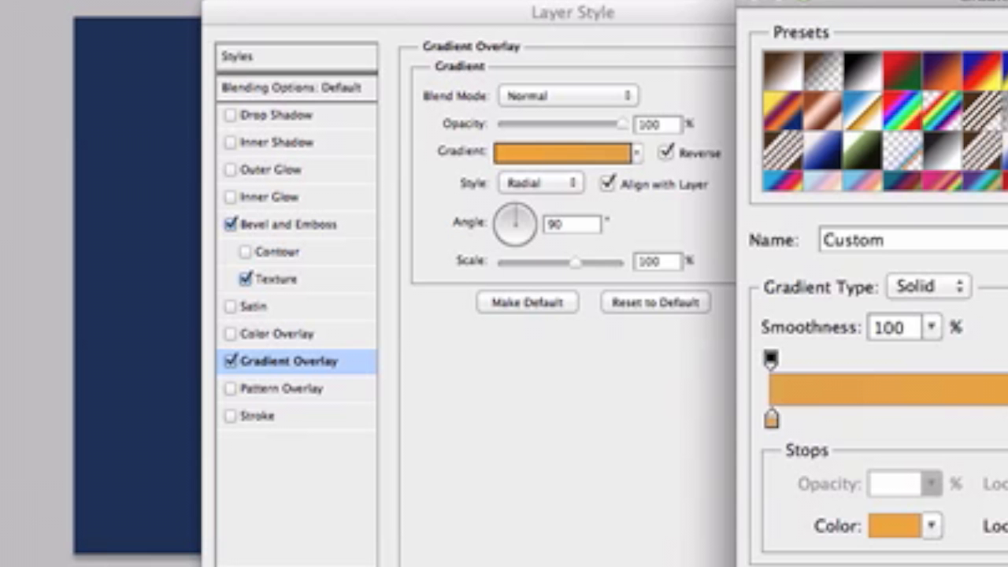
key("Return")
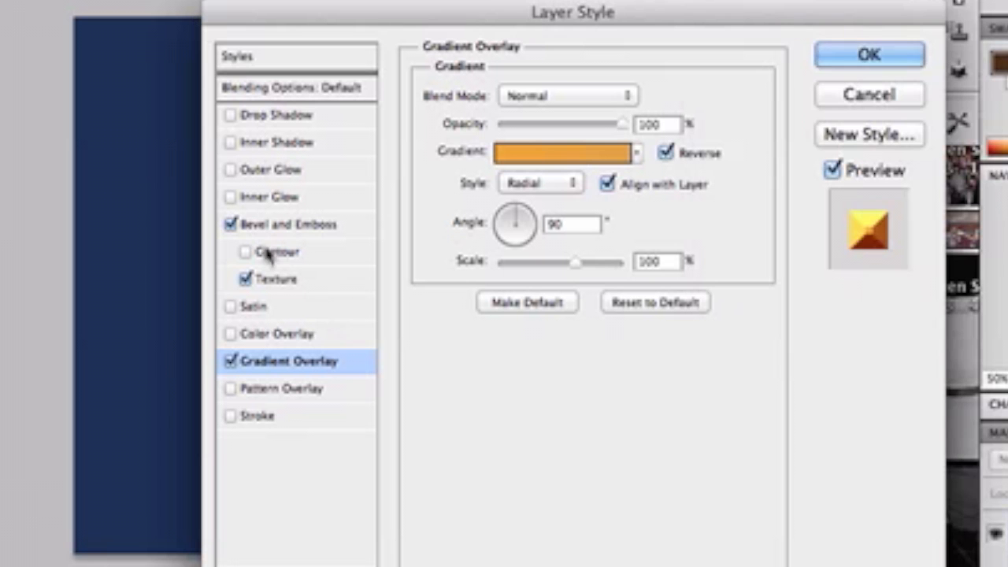
Set the Bevel and Emboss highlight colour to #ebdf1f and check its shadow colour
left_click(293, 225)
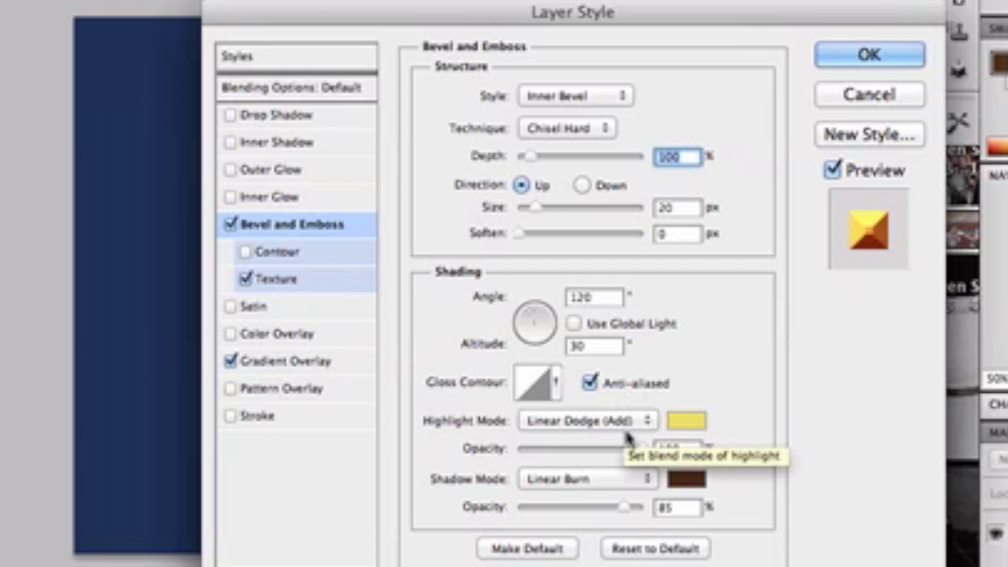
left_click(687, 421)
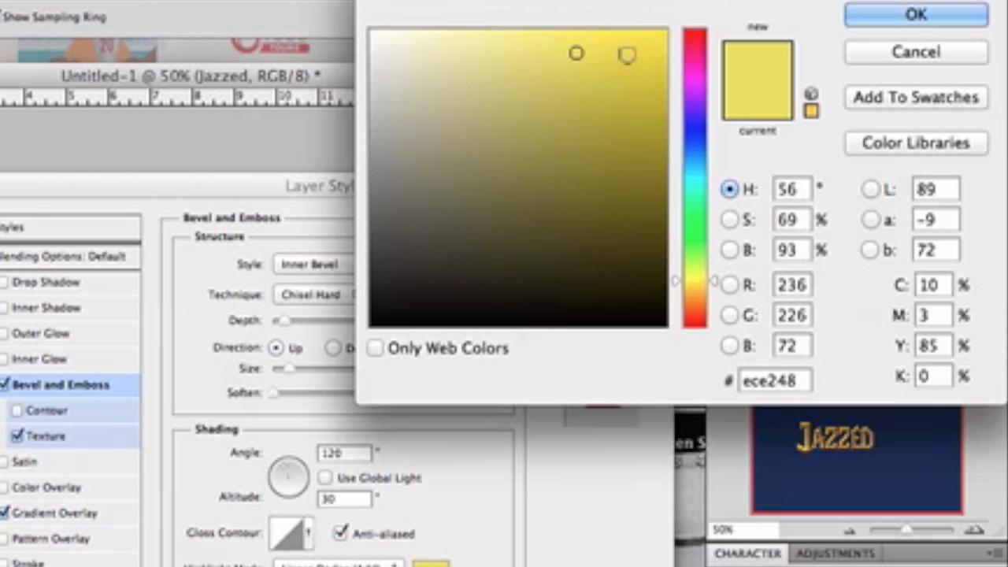
left_click(627, 51)
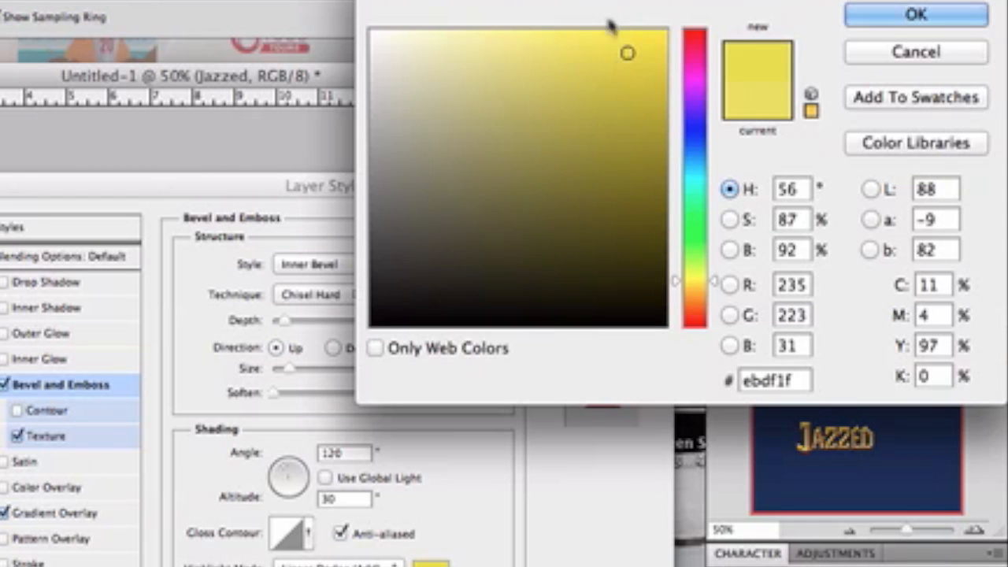
left_click(886, 15)
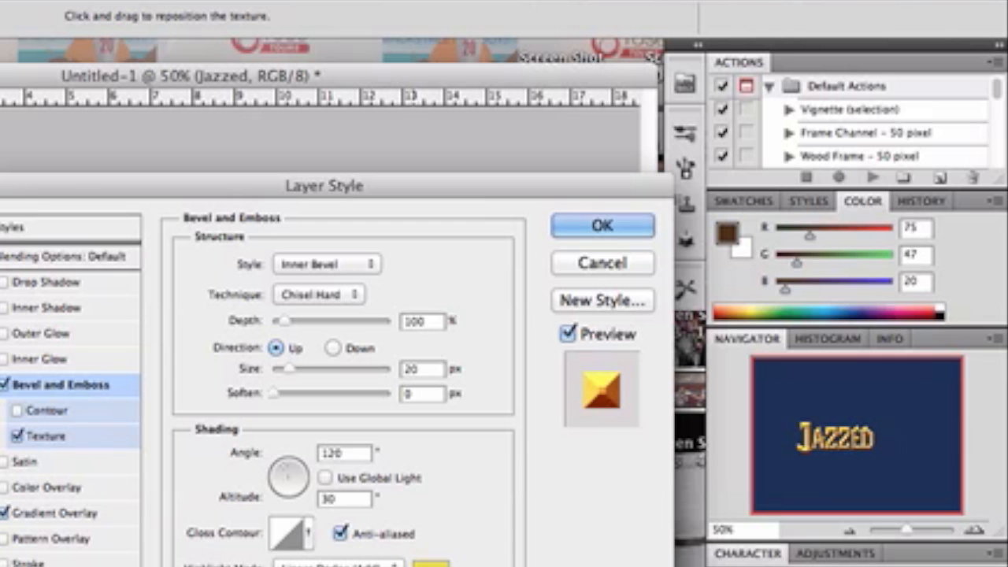
left_click(431, 566)
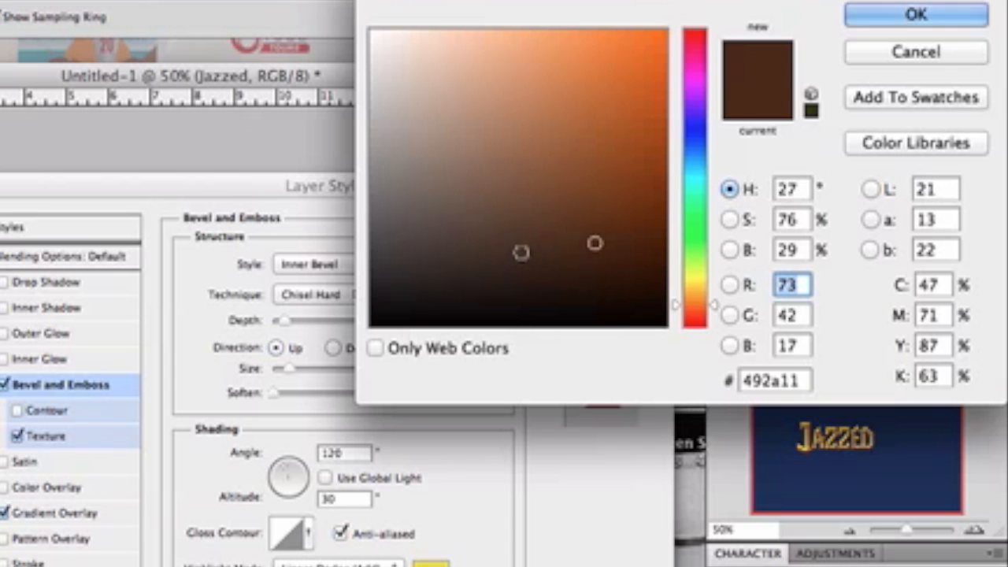
left_click(912, 14)
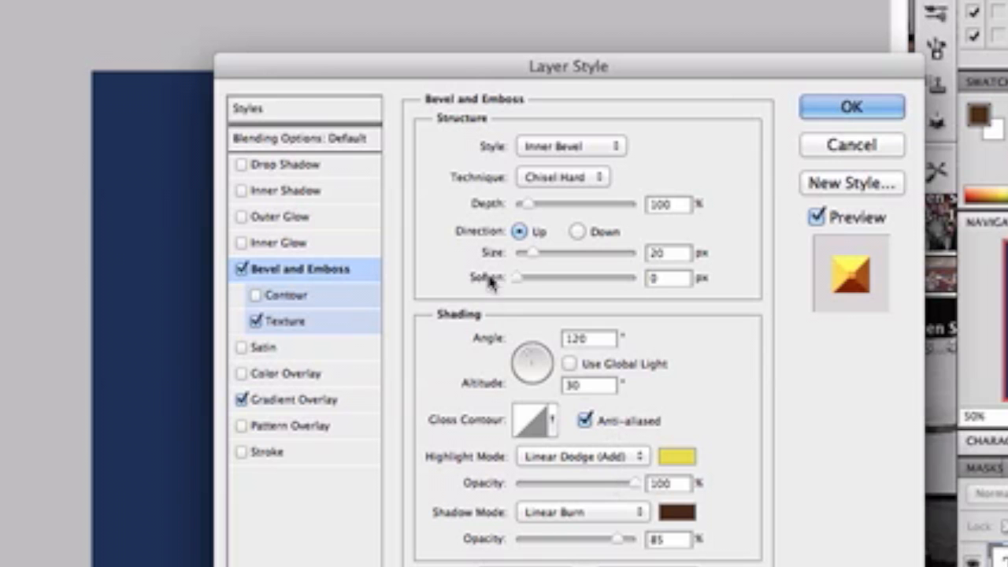
Check the texture pattern and available pattern libraries in the Jazzed layer's Bevel and Emboss texture settings, and apply the layer style
left_click(314, 323)
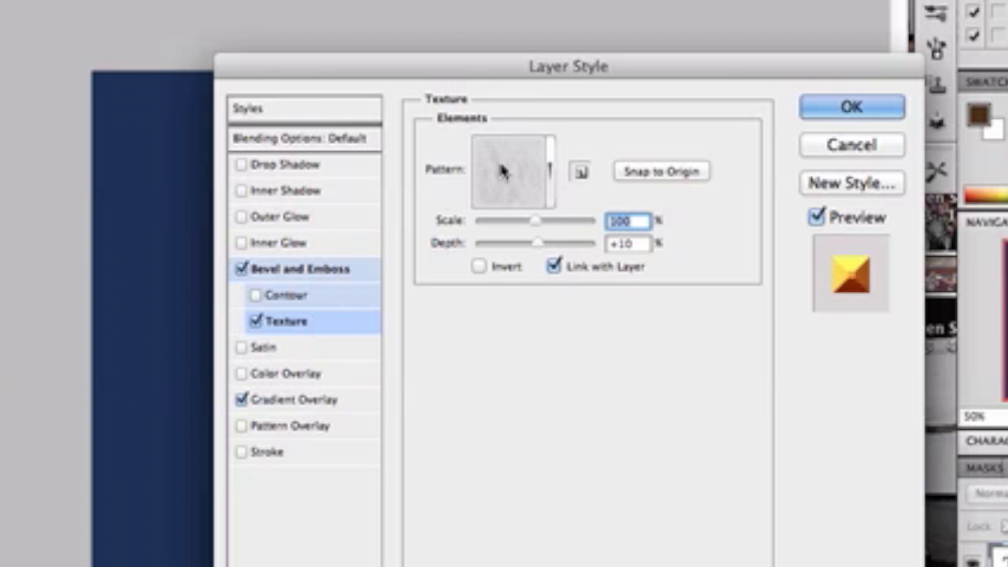
left_click(551, 170)
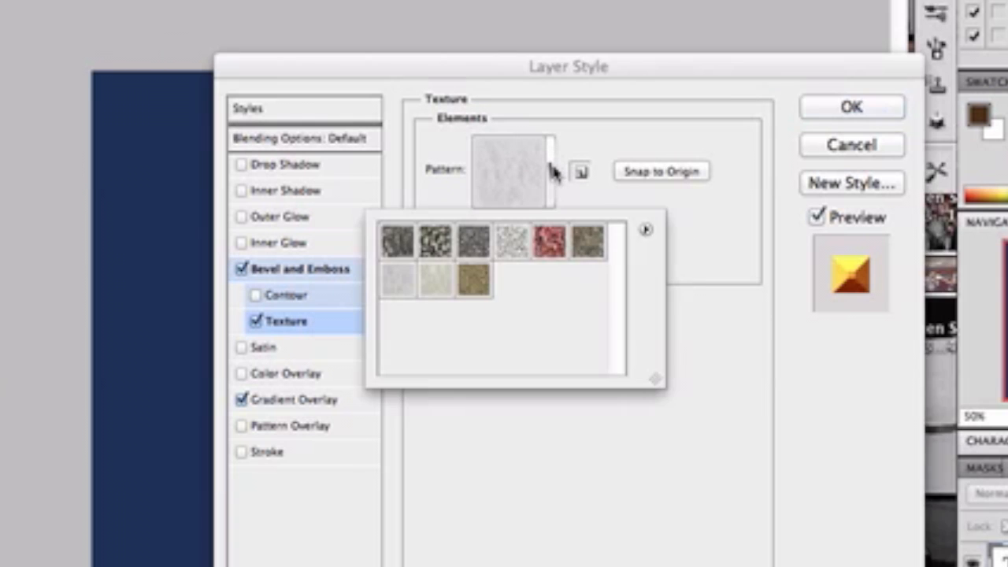
left_click(646, 229)
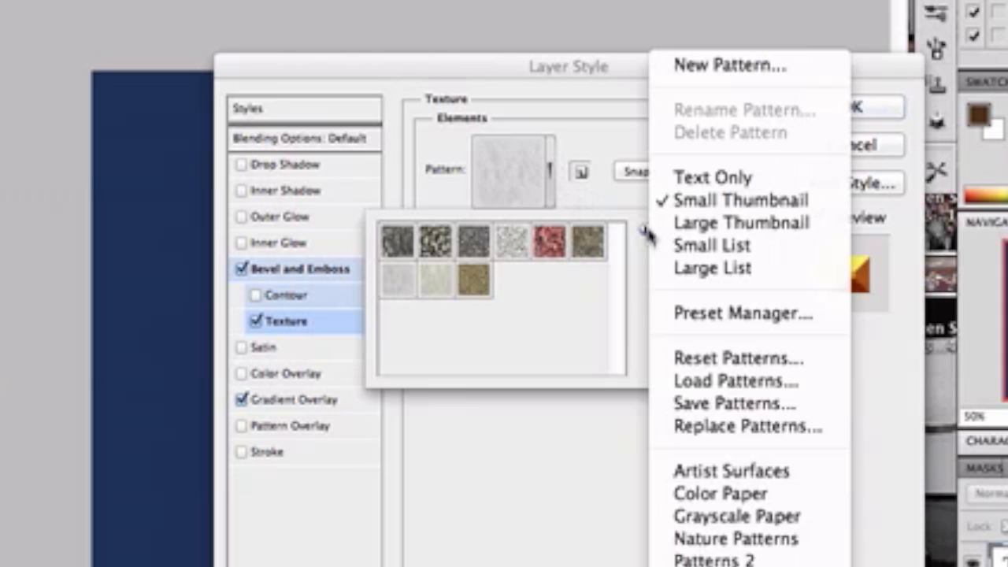
left_click(635, 317)
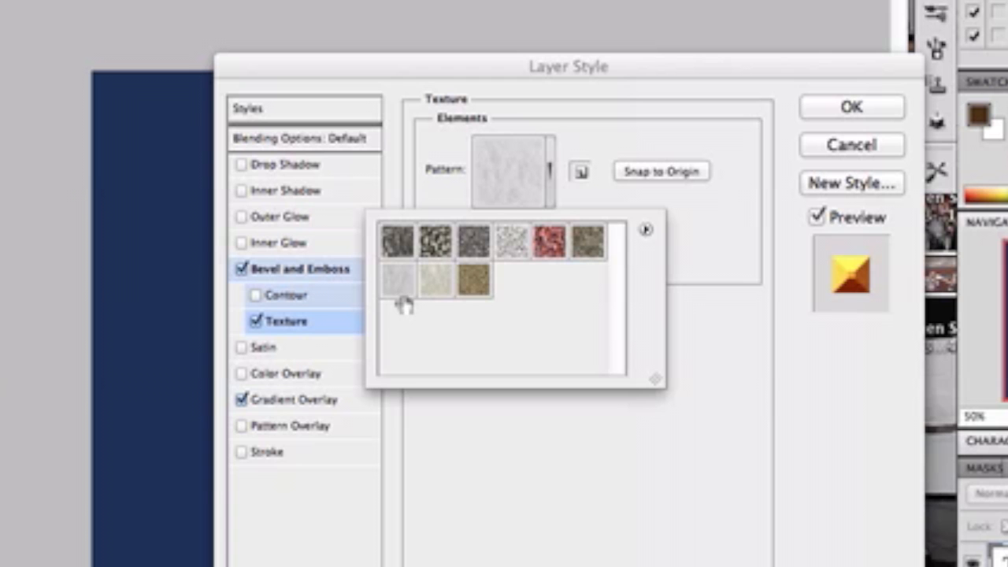
left_click(551, 197)
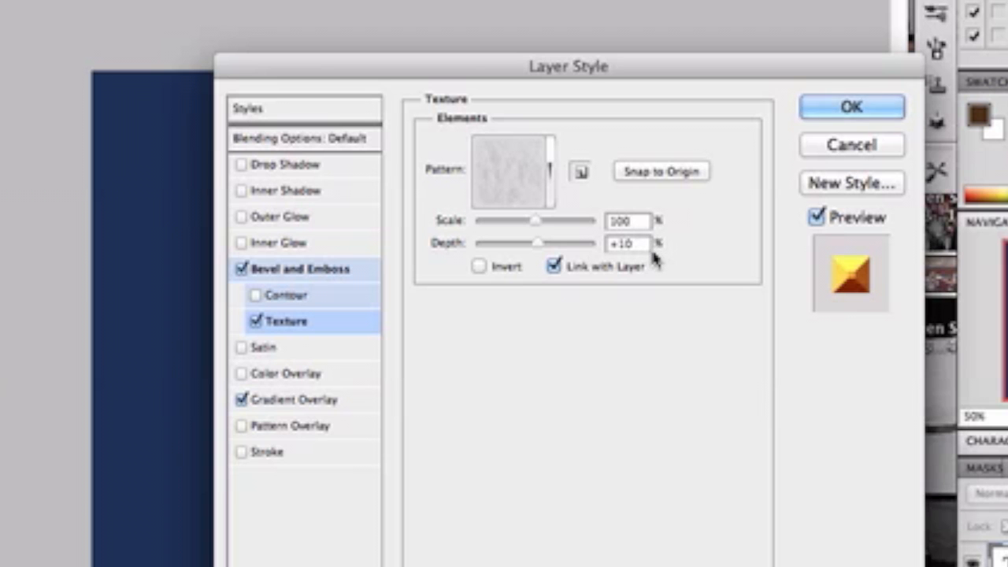
left_click(855, 109)
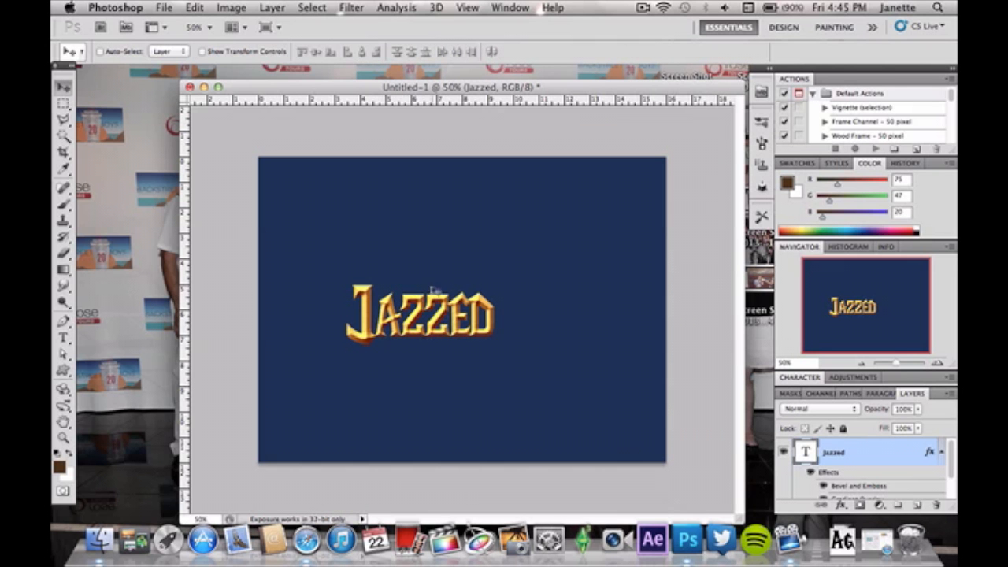
Try a black Multiply drop shadow on the Jazzed layer with 75% opacity, distance 10 px, spread 6% and size 5 px
left_click(938, 364)
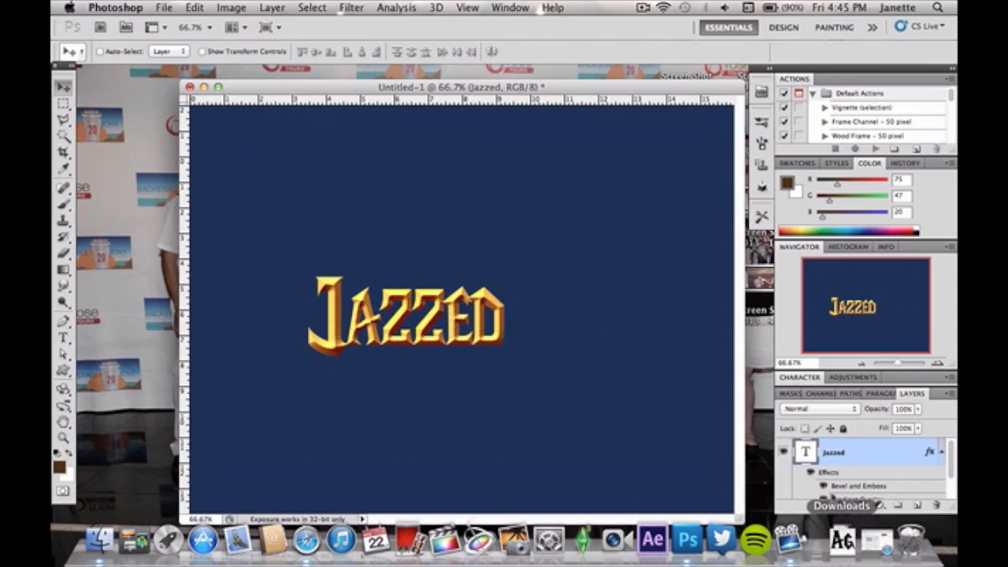
double_click(856, 463)
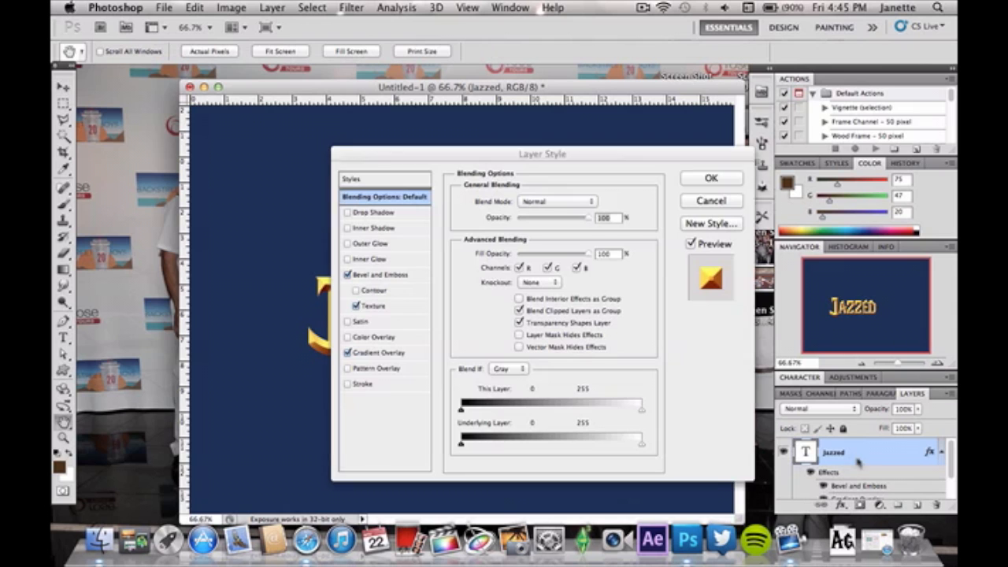
left_click(402, 215)
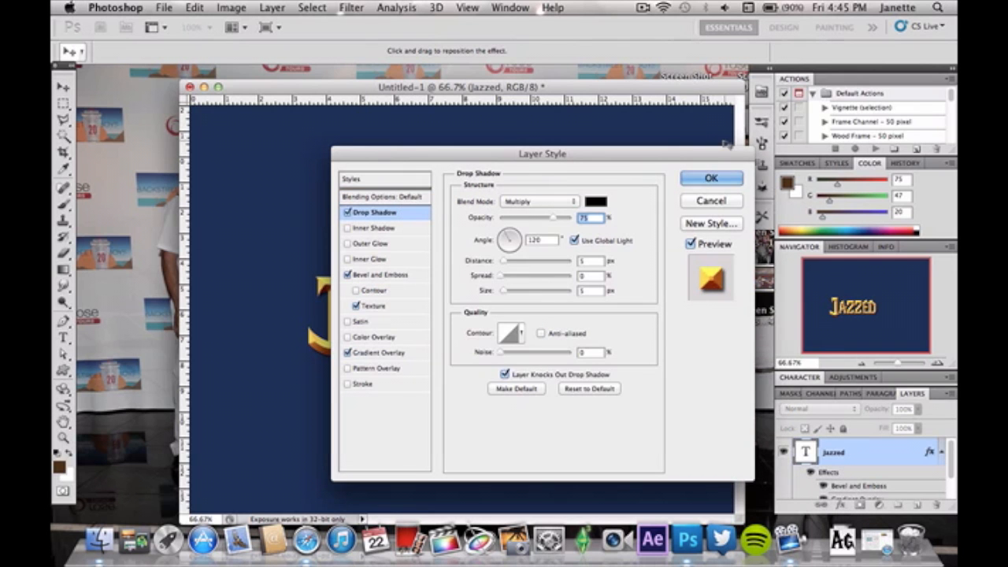
left_click_drag(666, 156, 910, 132)
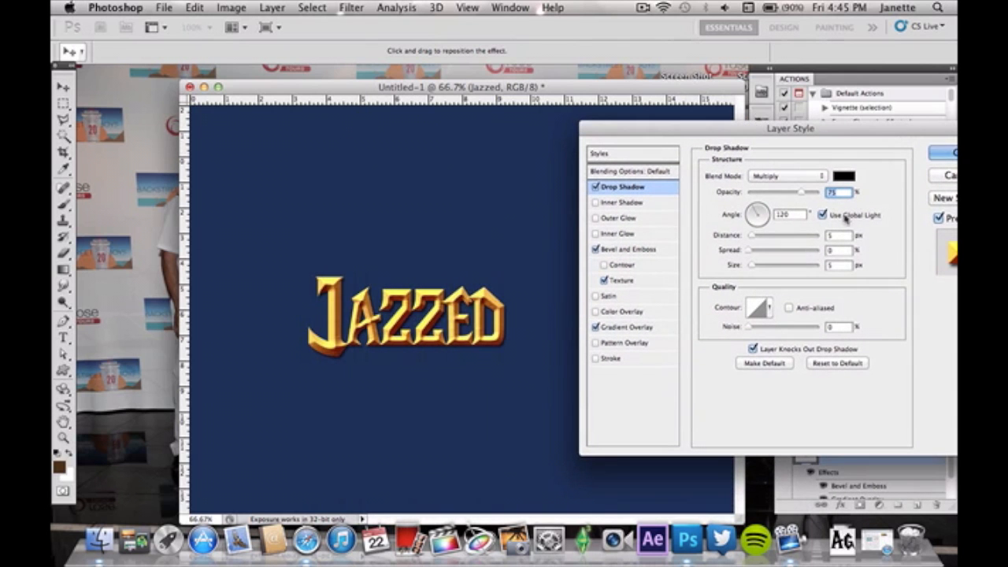
left_click(752, 252)
left_click_drag(752, 253, 753, 253)
left_click(755, 236)
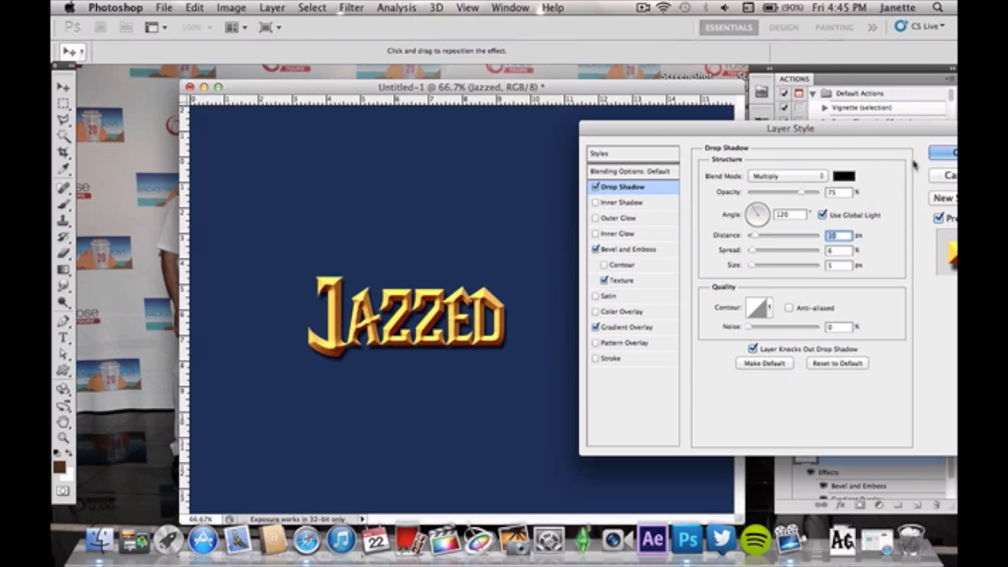
left_click(942, 153)
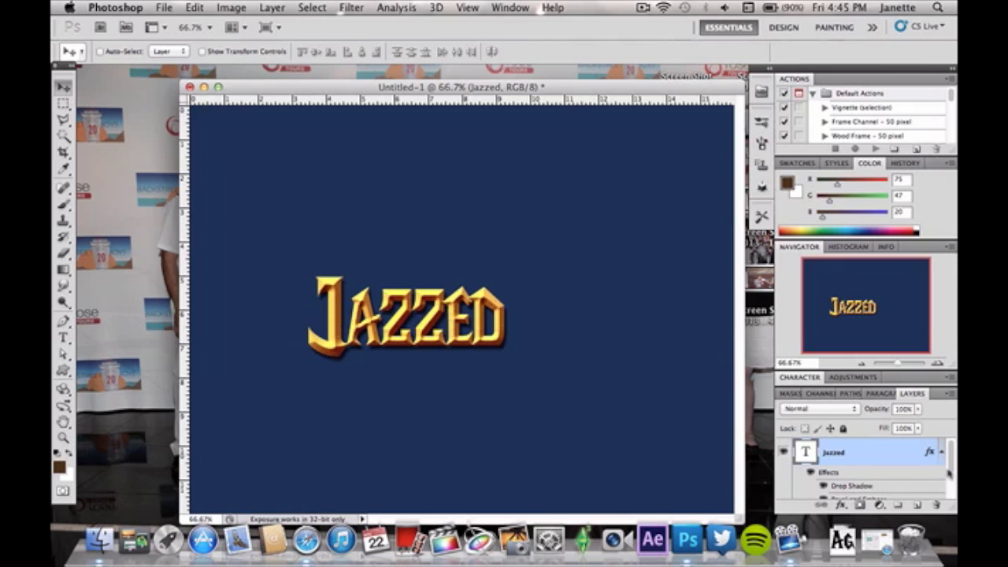
Turn off the Drop Shadow effect on the Jazzed layer
double_click(857, 452)
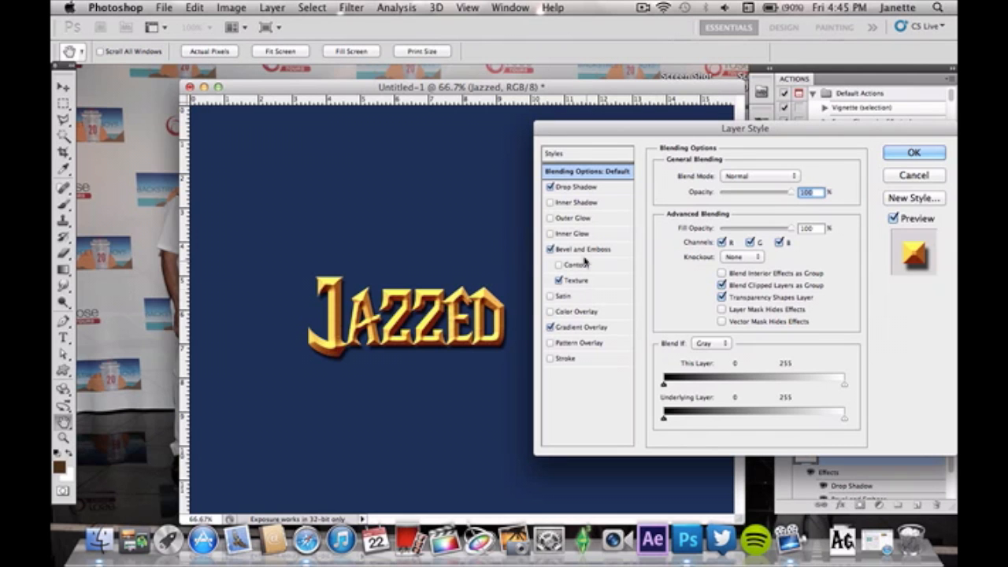
left_click(550, 188)
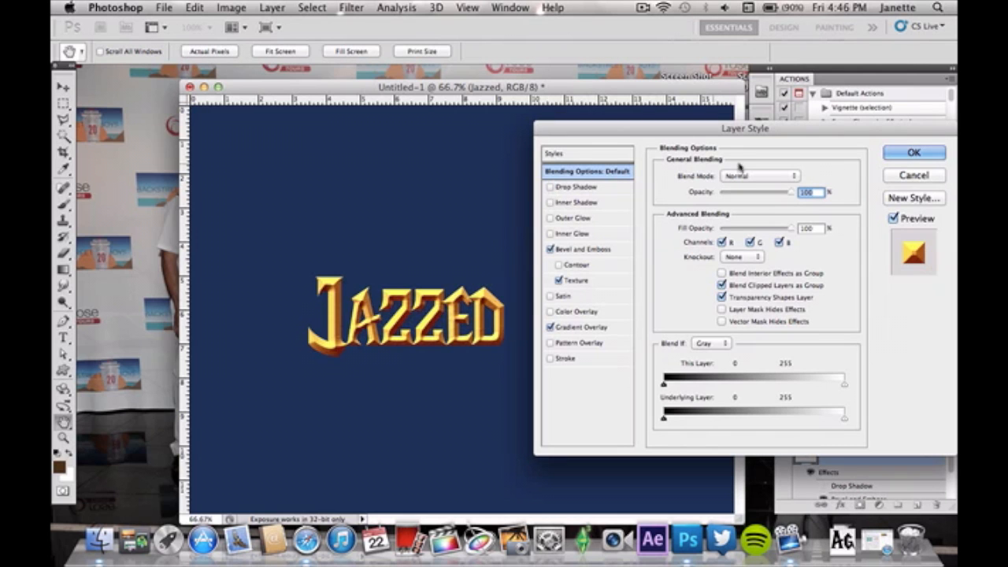
left_click(907, 152)
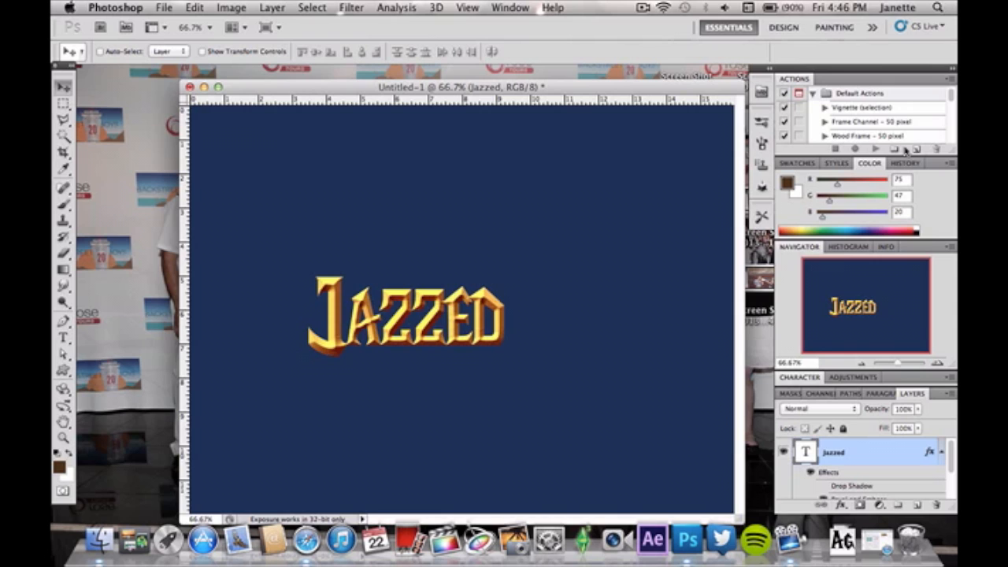
Convert the Jazzed text layer to a Repoussé 3D object, rasterizing the text and using the Extrude preset with depth 0.2 and Y angle 9
left_click(436, 9)
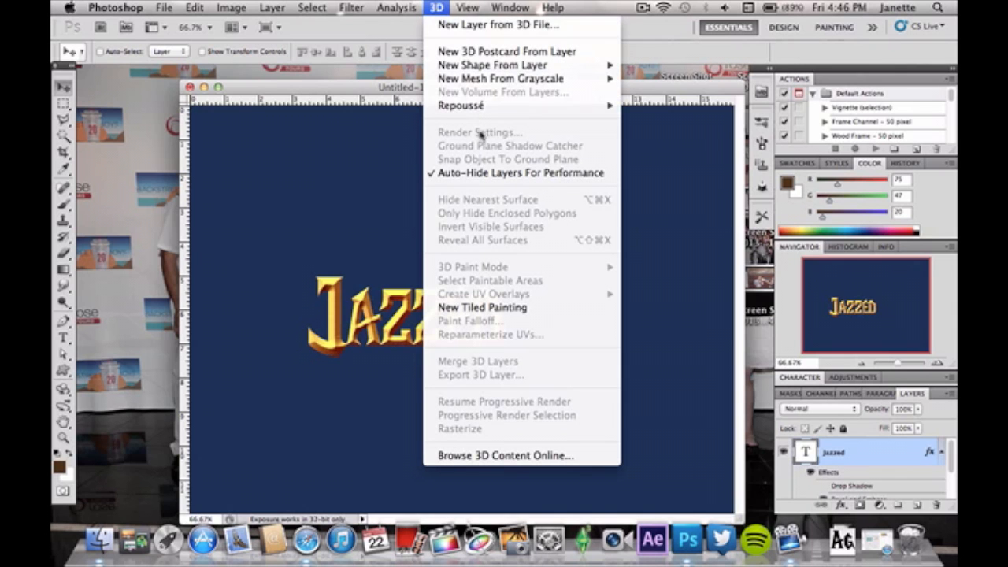
mouse_move(493, 106)
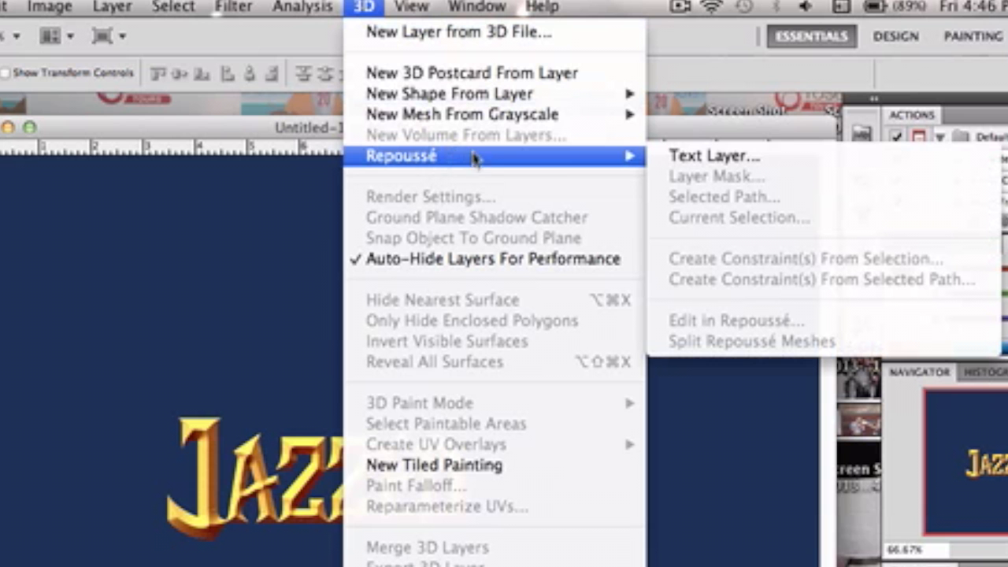
left_click(680, 157)
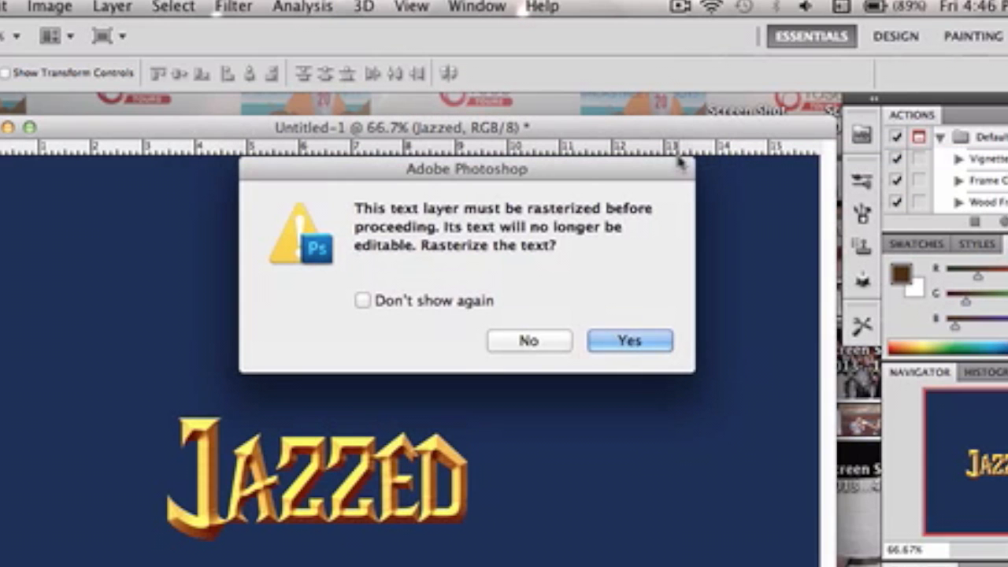
left_click(628, 338)
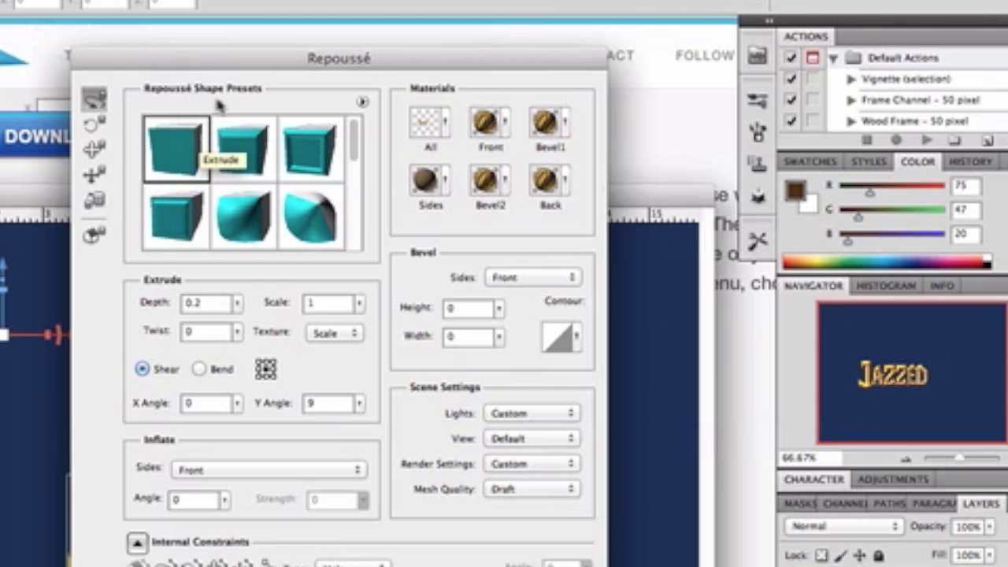
left_click_drag(247, 64, 572, 37)
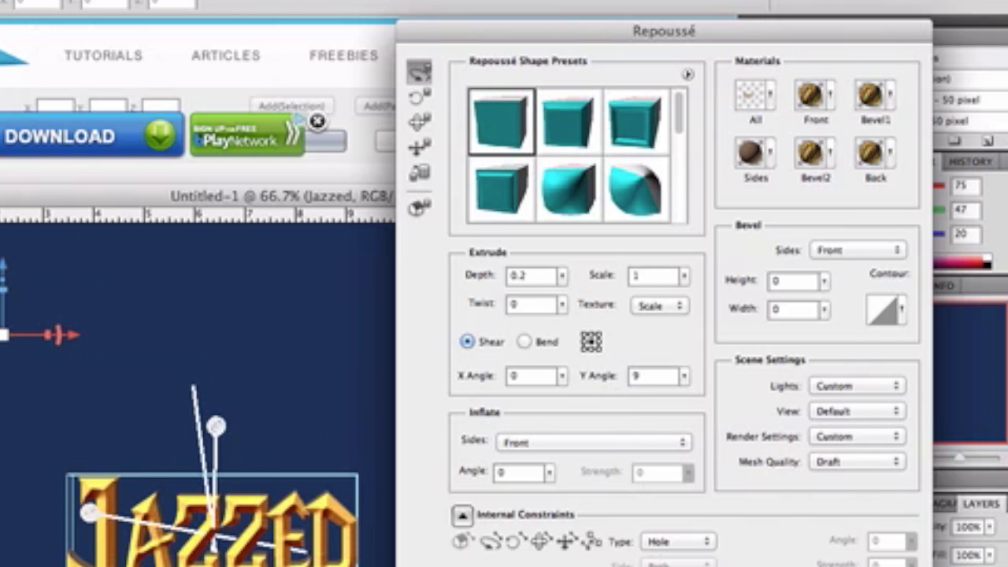
key("Return")
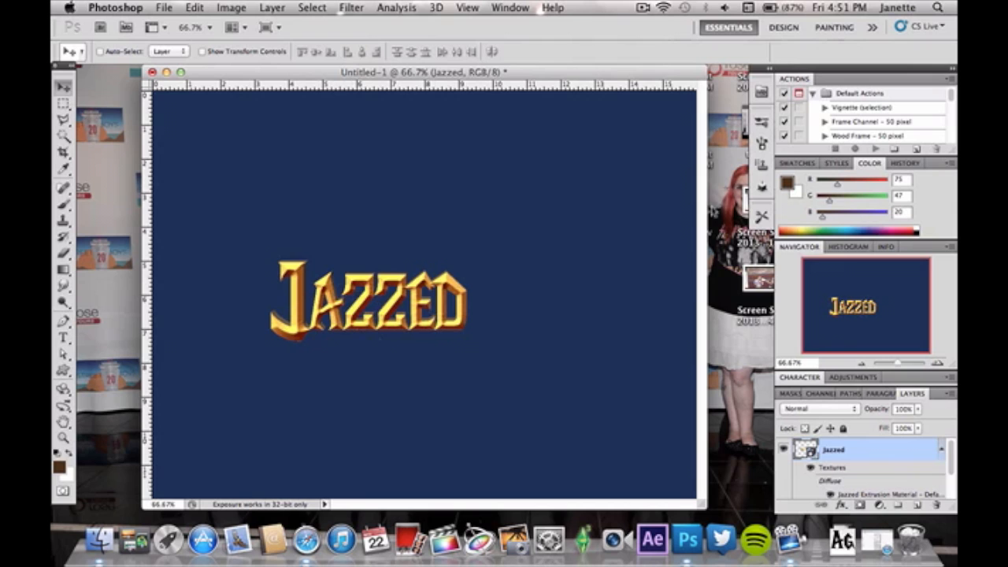
Apply the Fabric Leather (Brown) material to the Jazzed 3D object's extrusion material
double_click(811, 453)
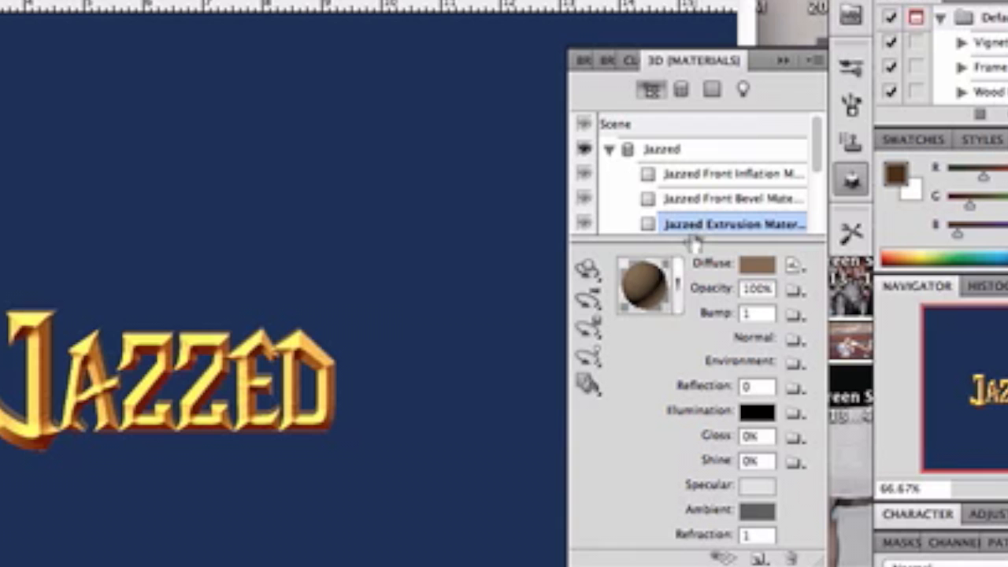
left_click(679, 288)
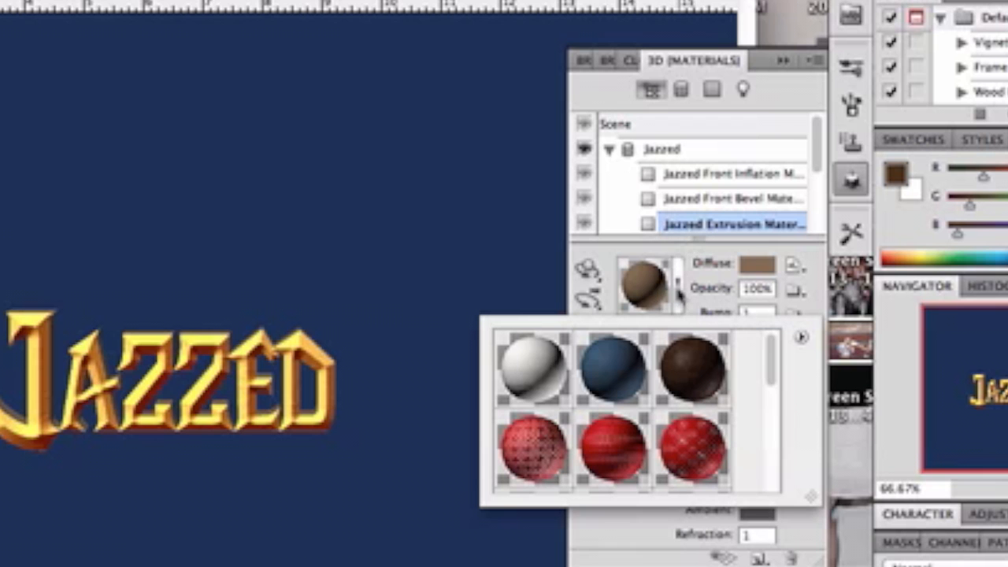
left_click(682, 382)
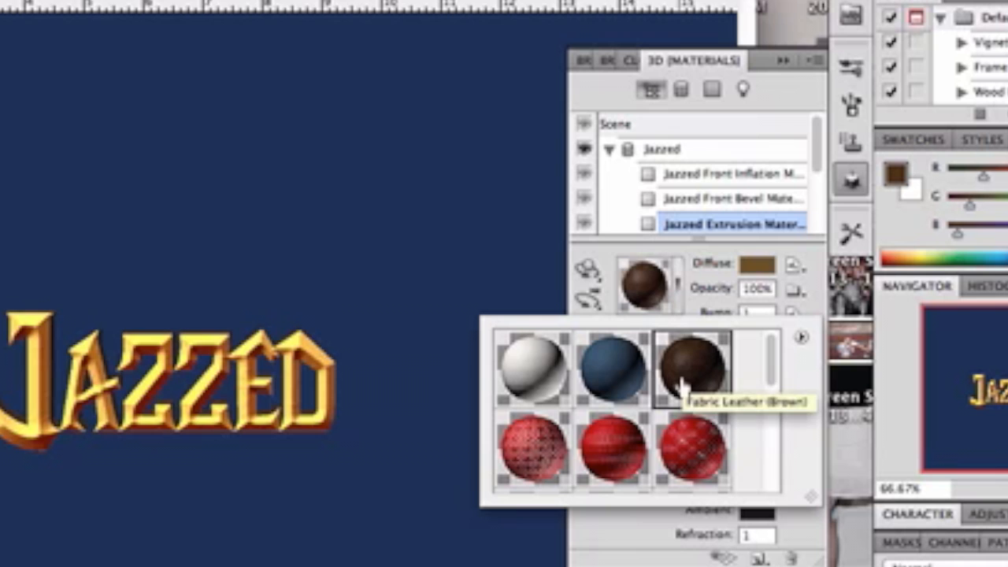
left_click(680, 286)
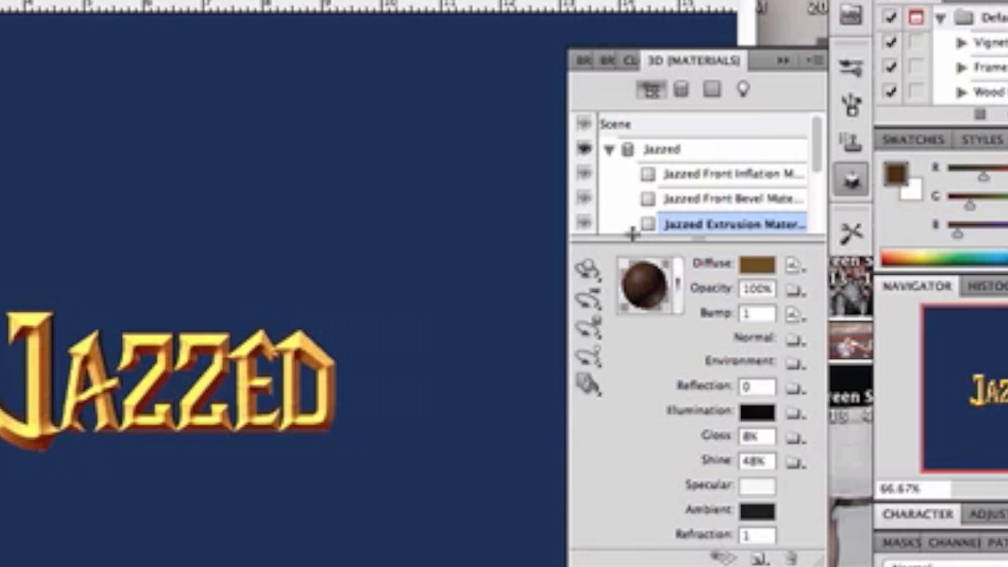
Set the 3D scene's quality to Ray Traced Final with Custom render settings, and inspect the rendered text at 100%
left_click(676, 126)
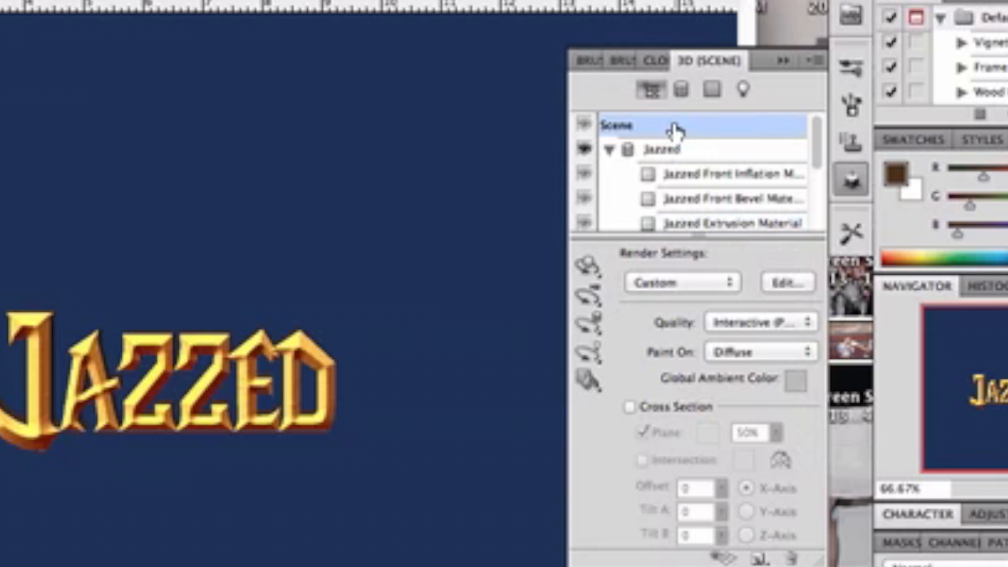
left_click(684, 282)
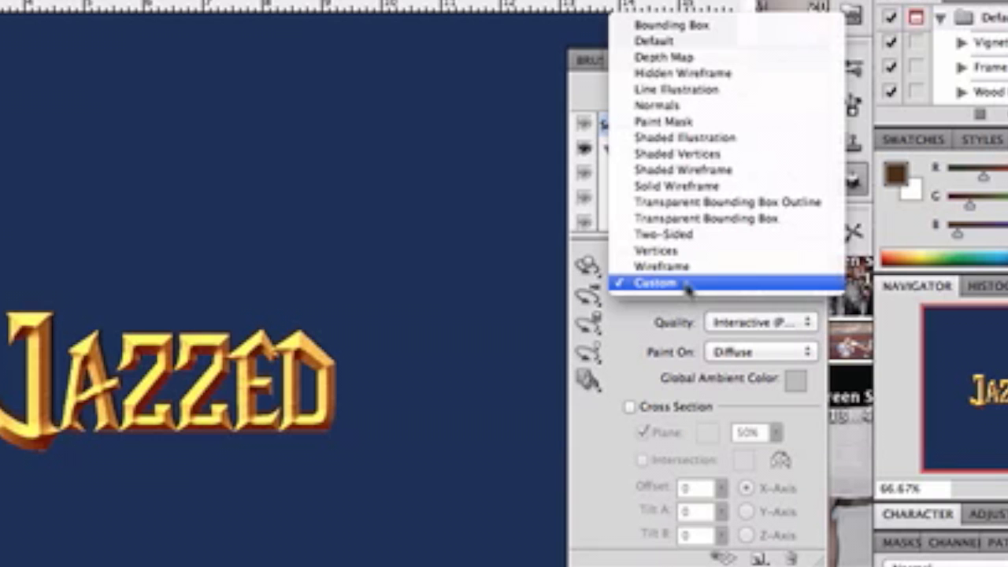
left_click(688, 284)
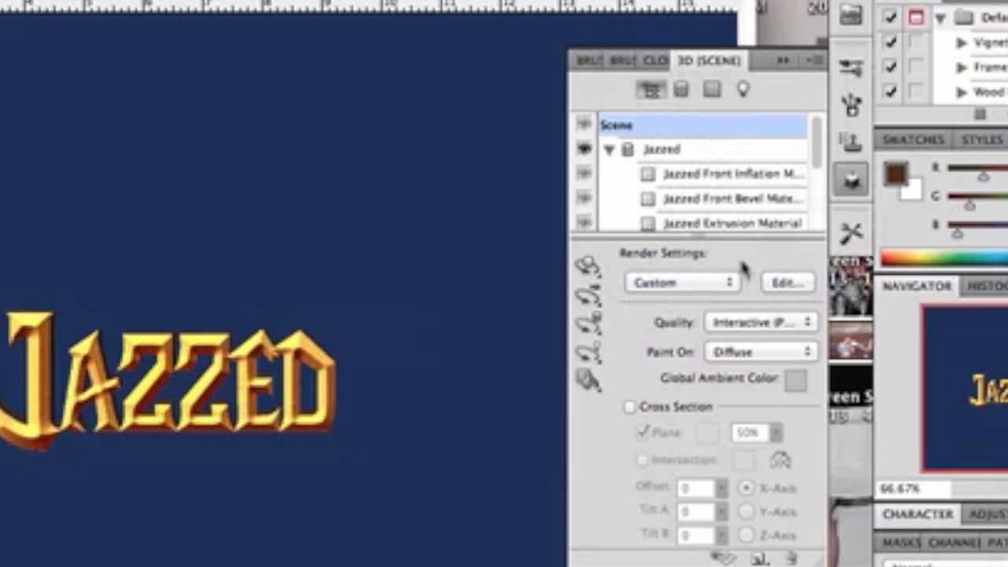
left_click(742, 329)
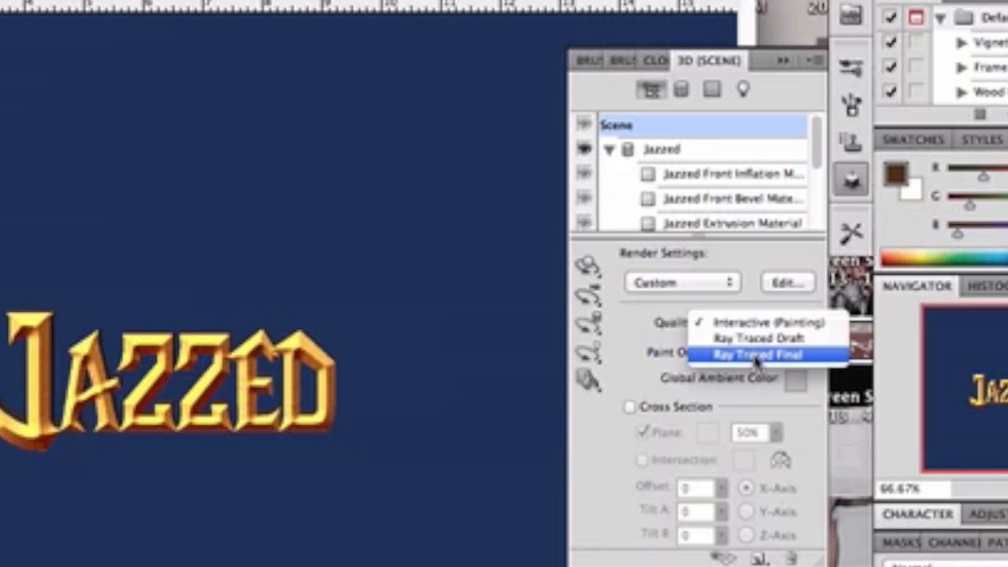
left_click(755, 356)
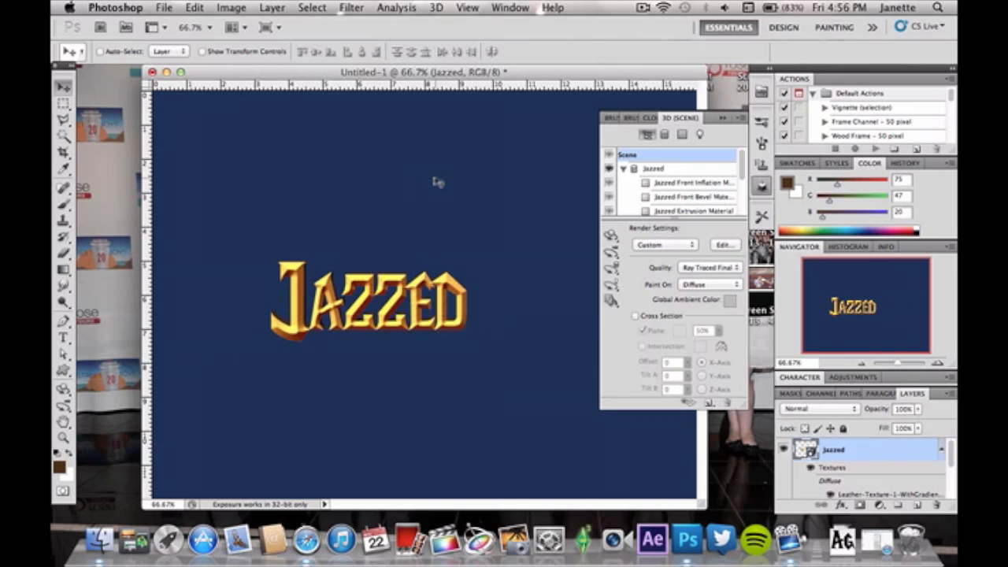
left_click(722, 118)
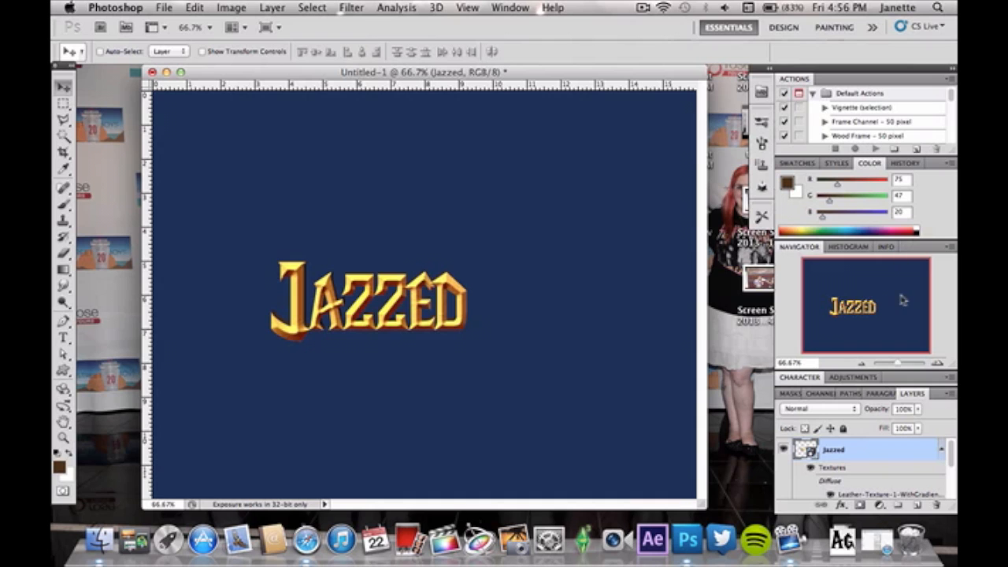
left_click(937, 363)
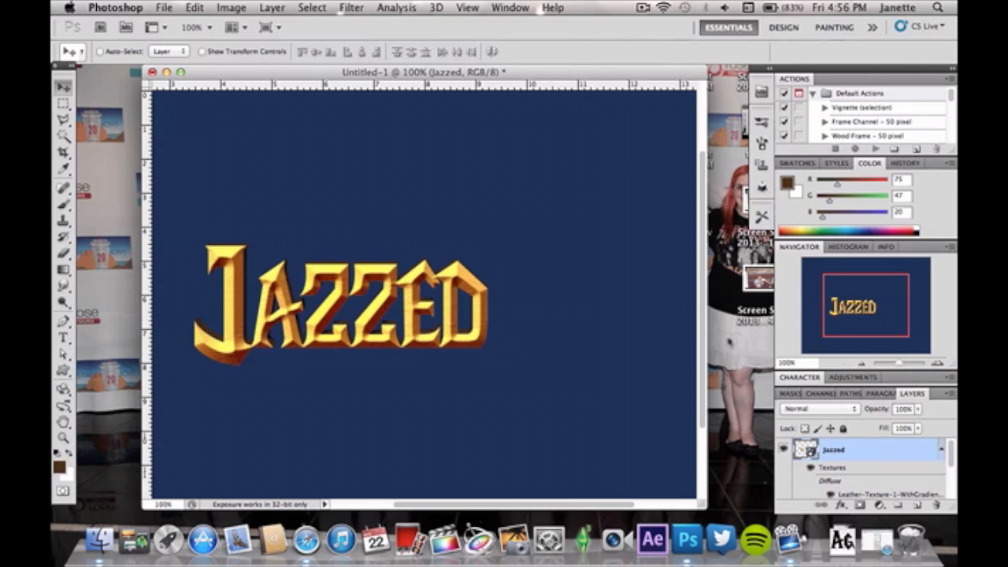
left_click(862, 364)
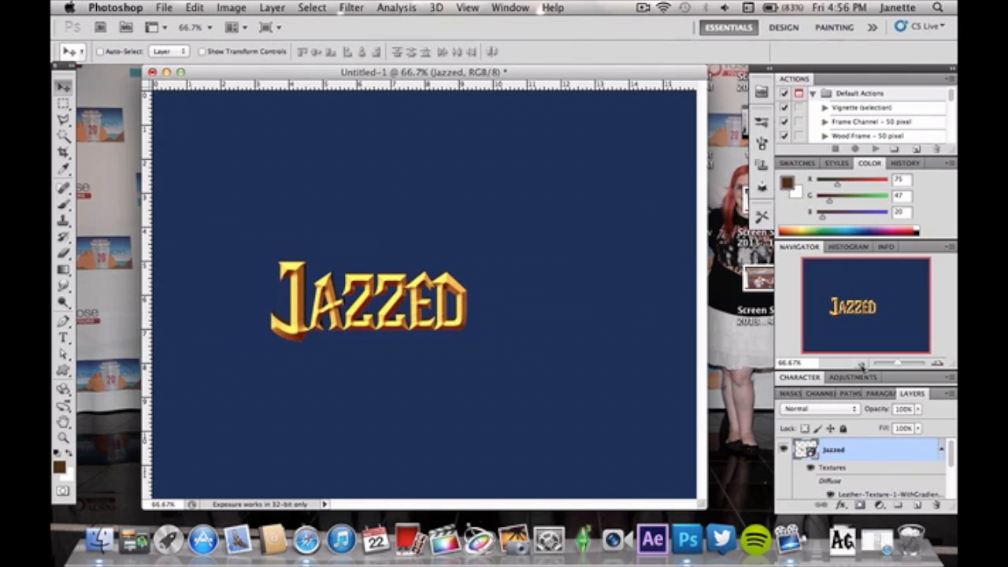